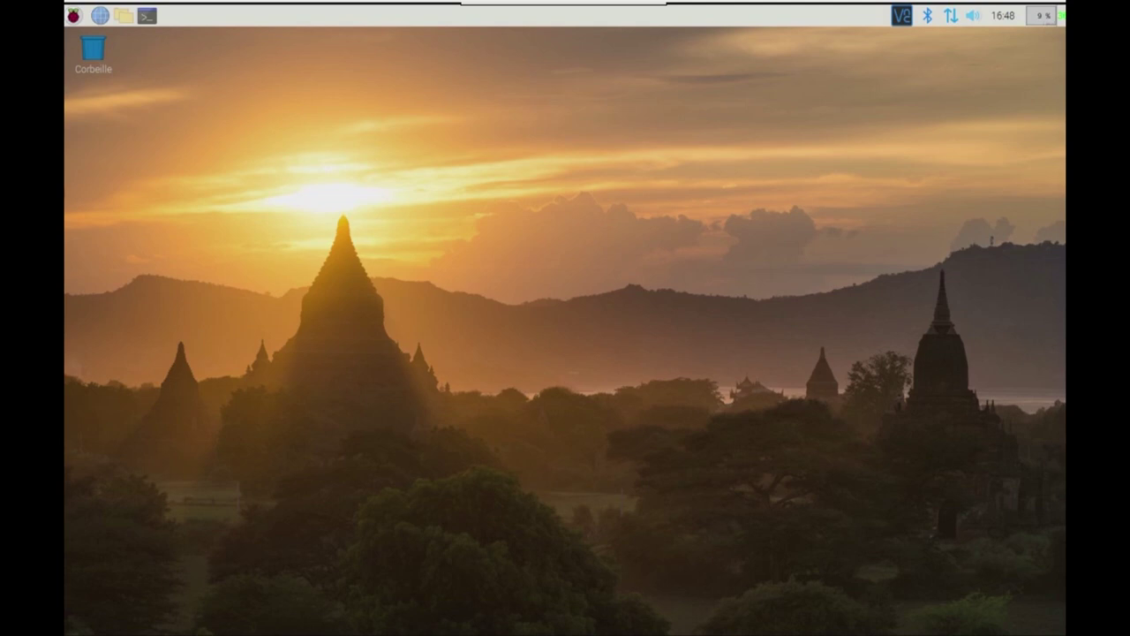
- Open LXTerminal and refresh the package lists with sudo apt-get update
{"action": "left_click", "coordinate": [147, 15]}
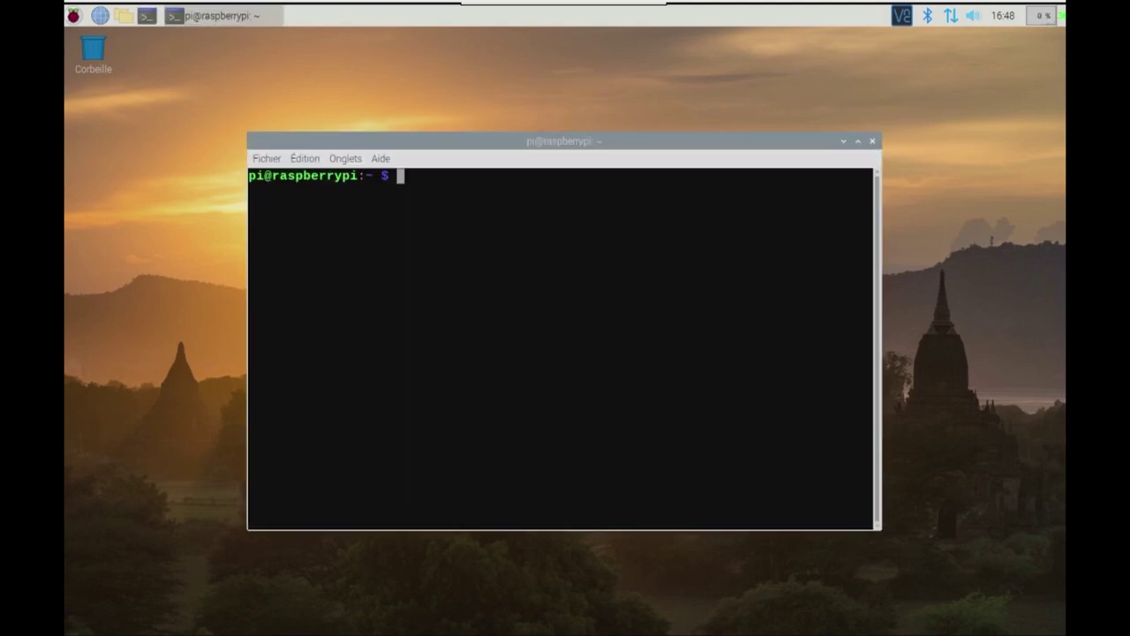
{"action": "type", "text": "s"}
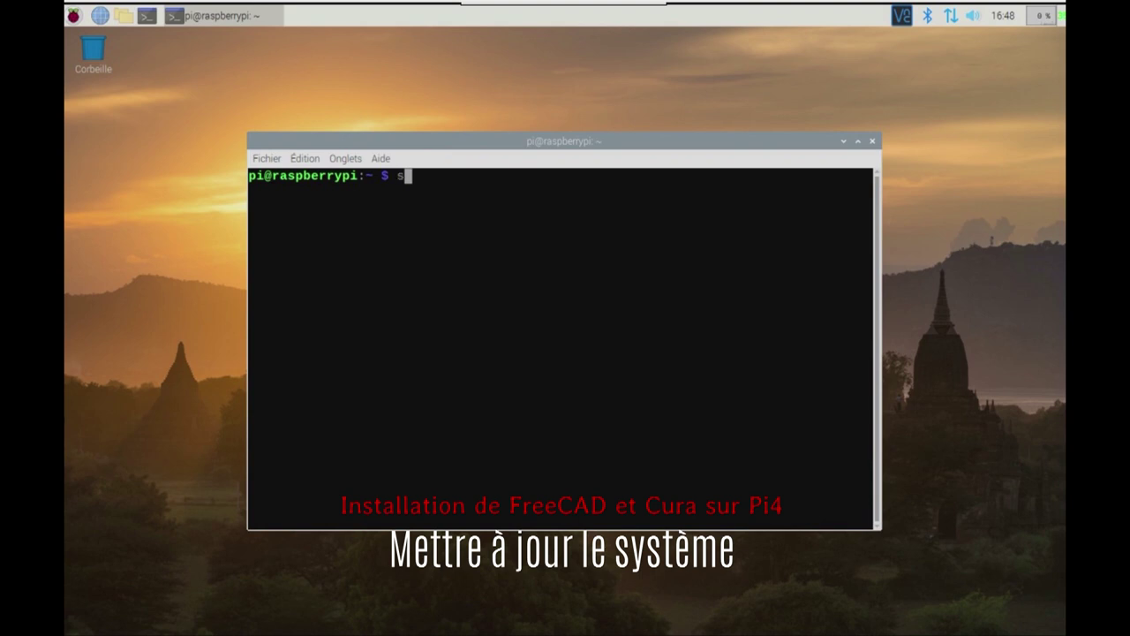
{"action": "type", "text": "udo "}
{"action": "type", "text": "apt-ge"}
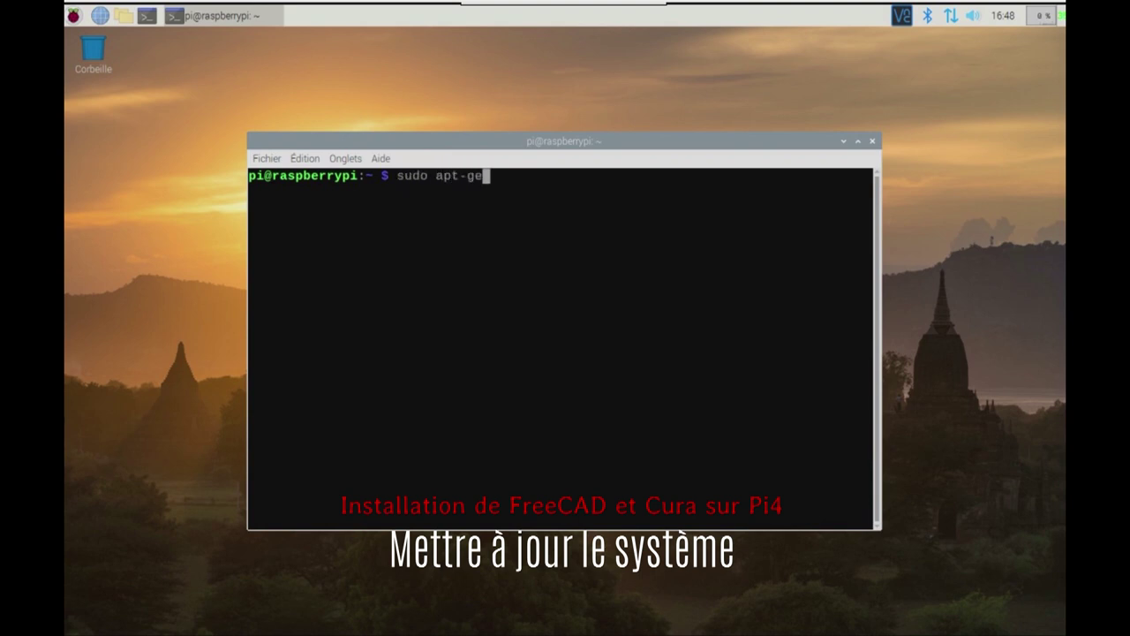
{"action": "type", "text": "t upd"}
{"action": "type", "text": "ate"}
{"action": "key", "text": "Return"}
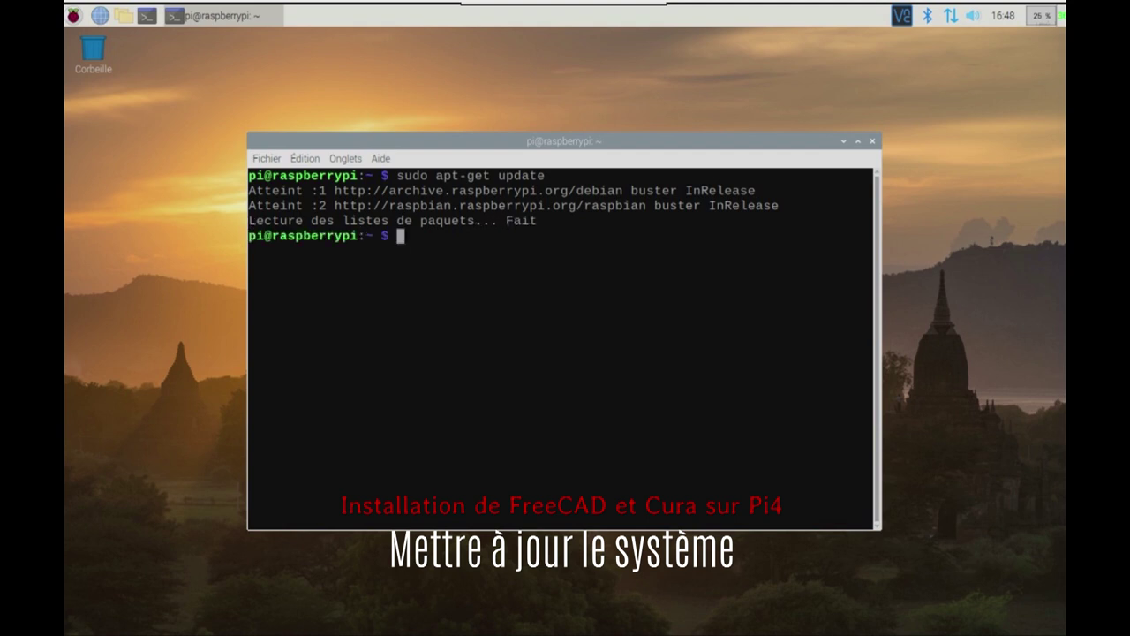
- Upgrade the system with sudo apt-get upgrade, then paste the long dependency install command
{"action": "key", "text": "Up"}
{"action": "key", "text": "BackSpace"}
{"action": "key", "text": "BackSpace"}
{"action": "key", "text": "BackSpace"}
{"action": "key", "text": "BackSpace"}
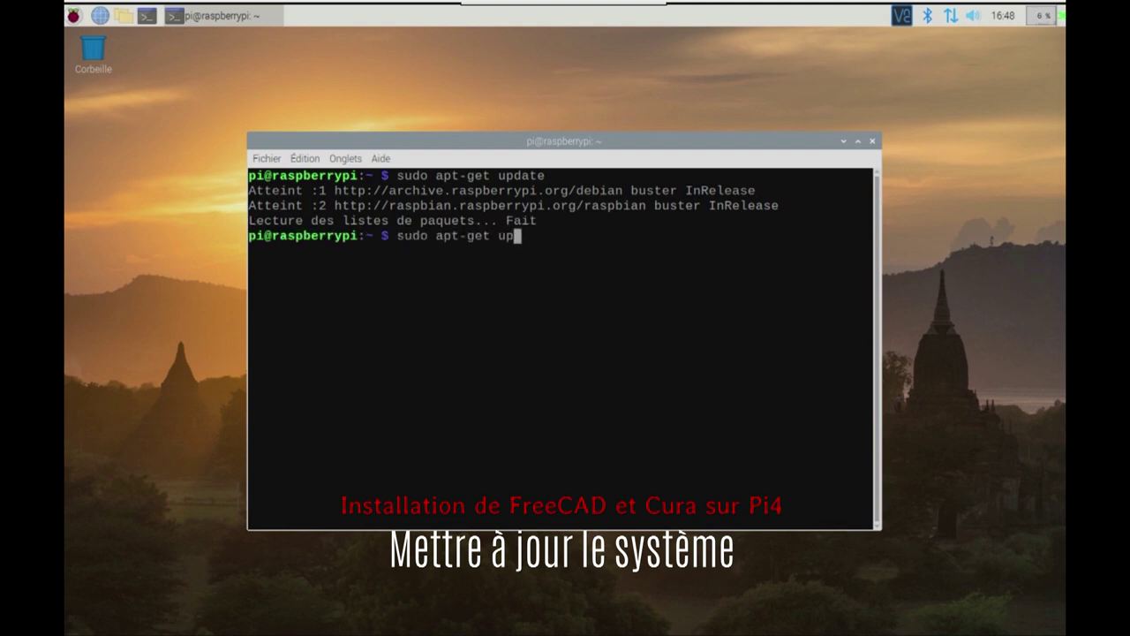
{"action": "type", "text": "grad"}
{"action": "type", "text": "e"}
{"action": "key", "text": "Return"}
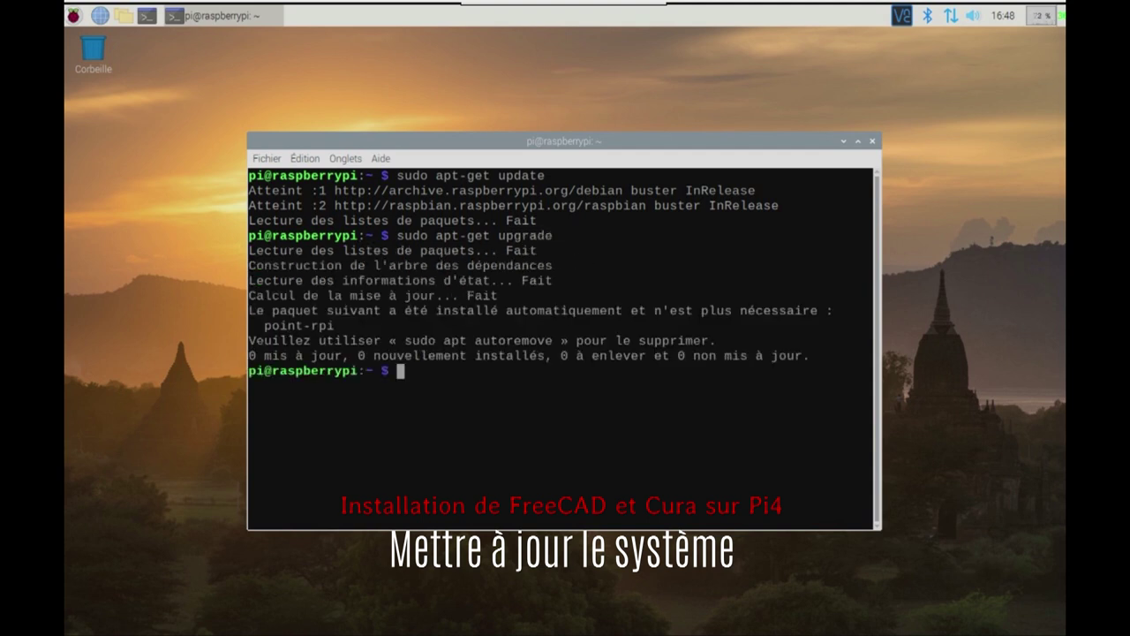
{"action": "right_click", "coordinate": [420, 368]}
{"action": "left_click", "coordinate": [450, 433]}
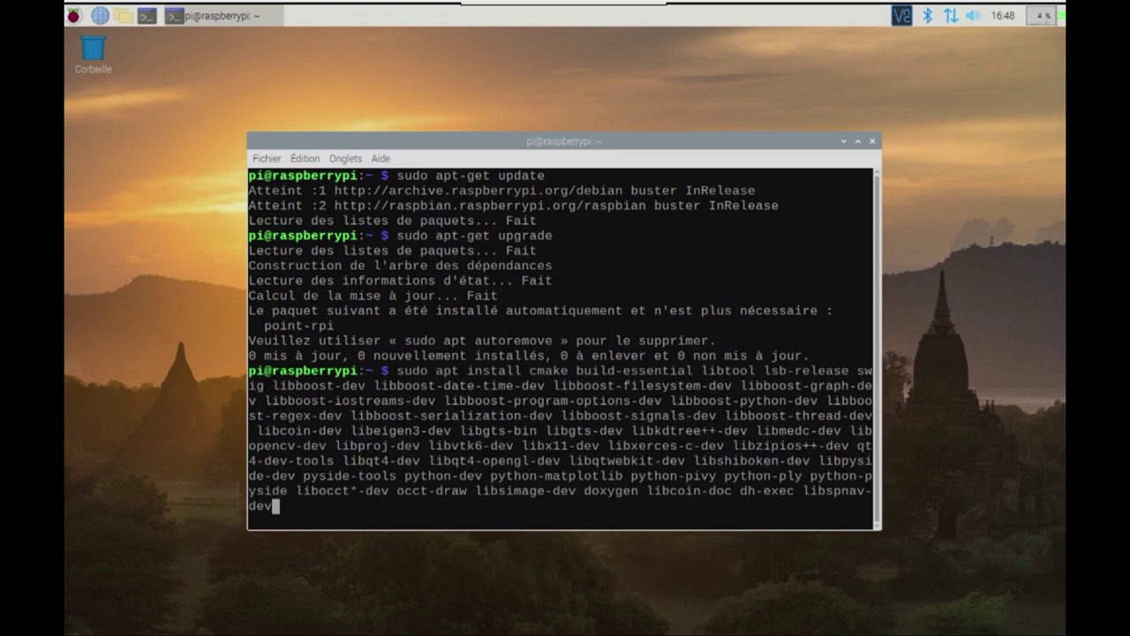
- Install the 530 build-dependency packages, answering O, then enter cd Downloads/ at the prompt
{"action": "key", "text": "Return"}
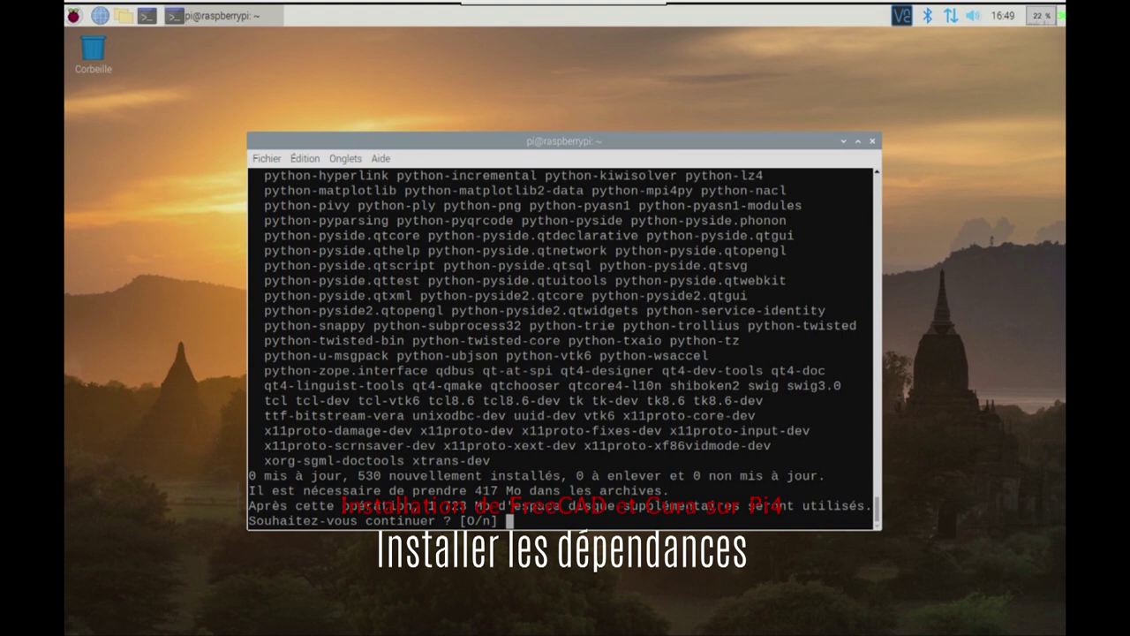
{"action": "type", "text": "o"}
{"action": "key", "text": "Return"}
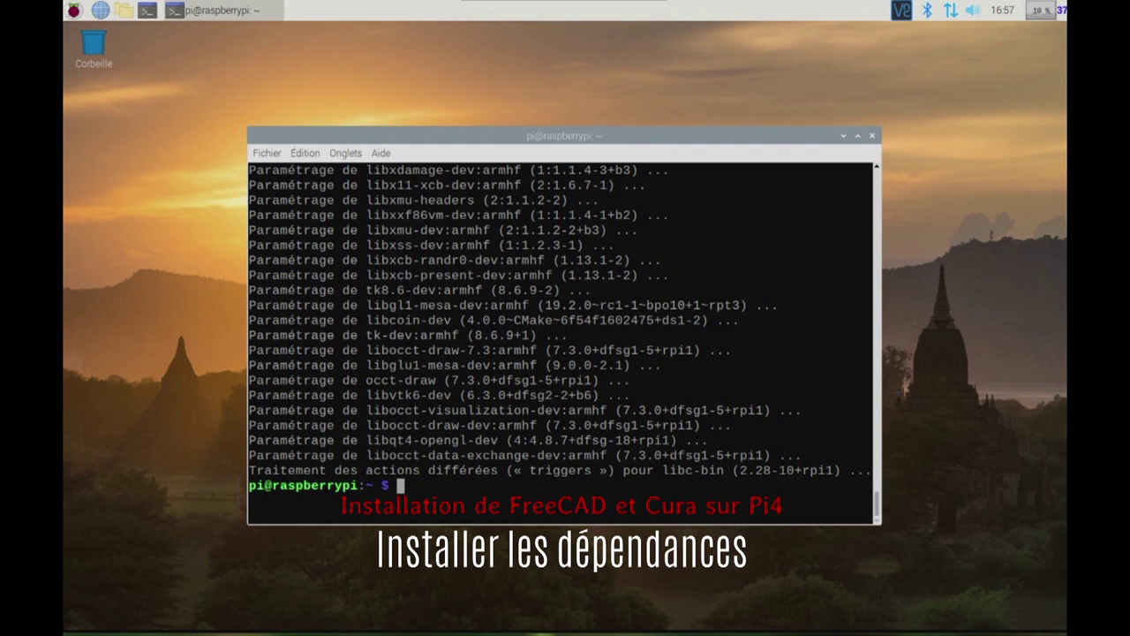
{"action": "type", "text": "cd "}
{"action": "type", "text": "Do"}
{"action": "type", "text": "wn"}
{"action": "key", "text": "Tab"}
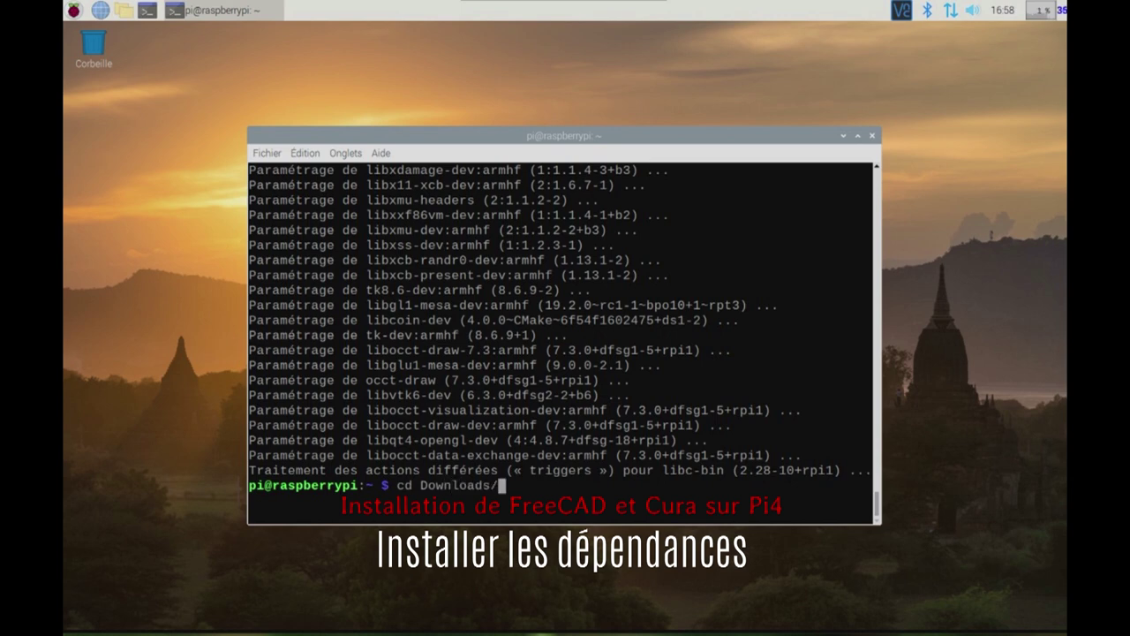
- Move into Downloads and fetch the FreeCAD 0.18.4 source zip from GitHub with wget
{"action": "key", "text": "Return"}
{"action": "right_click", "coordinate": [473, 374]}
{"action": "left_click", "coordinate": [526, 446]}
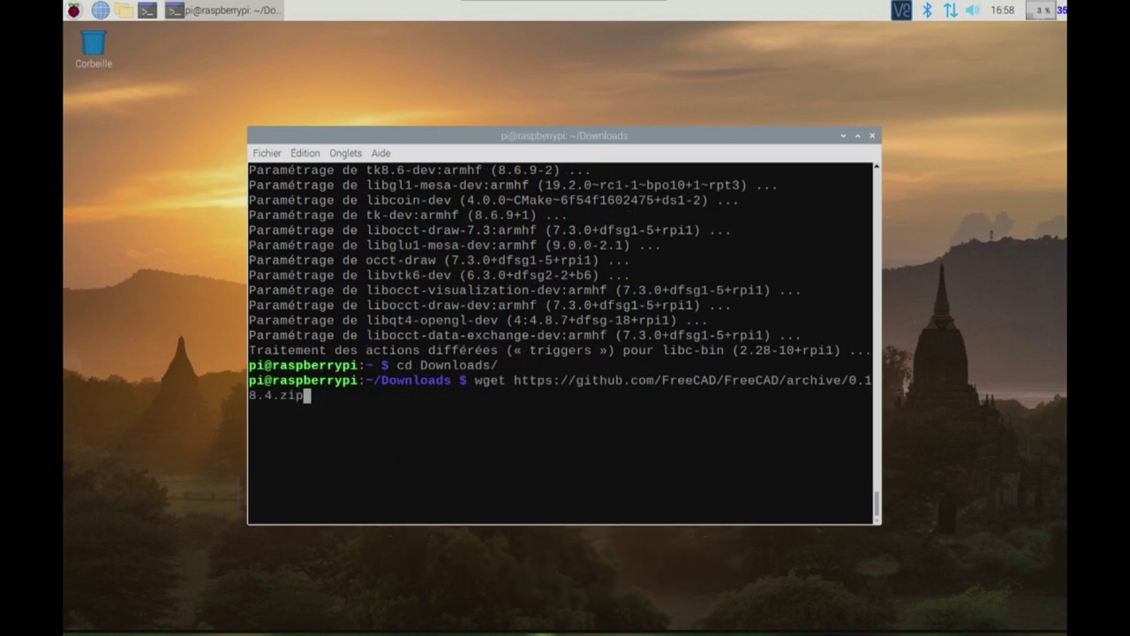
{"action": "key", "text": "Return"}
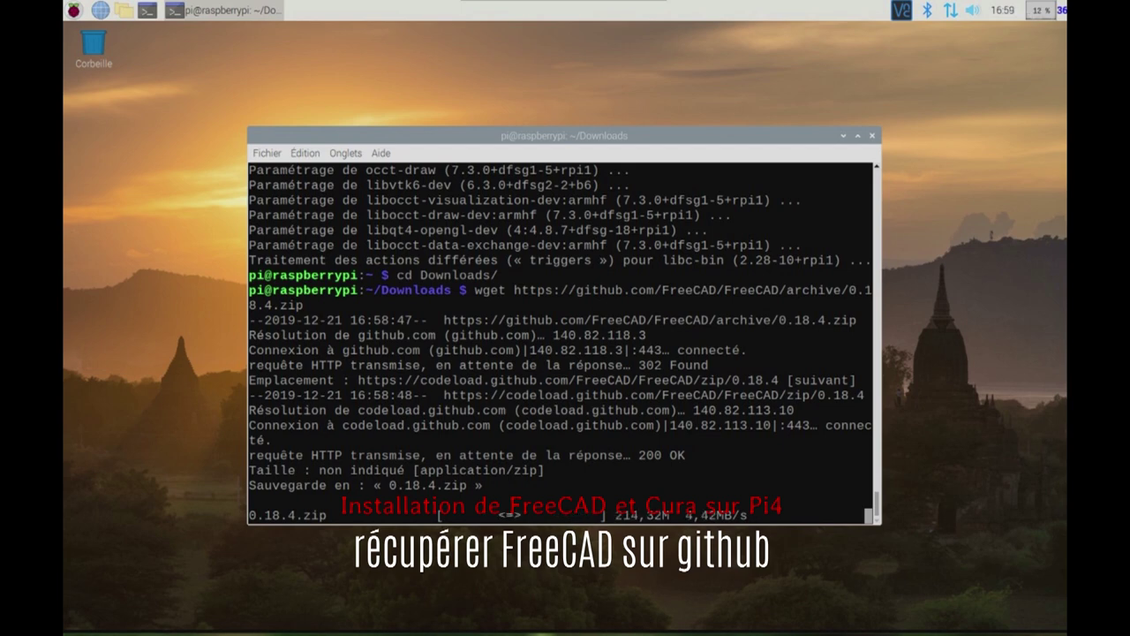
- Extract 0.18.4.zip with unzip into the FreeCAD-0.18.4 folder
{"action": "right_click", "coordinate": [508, 294]}
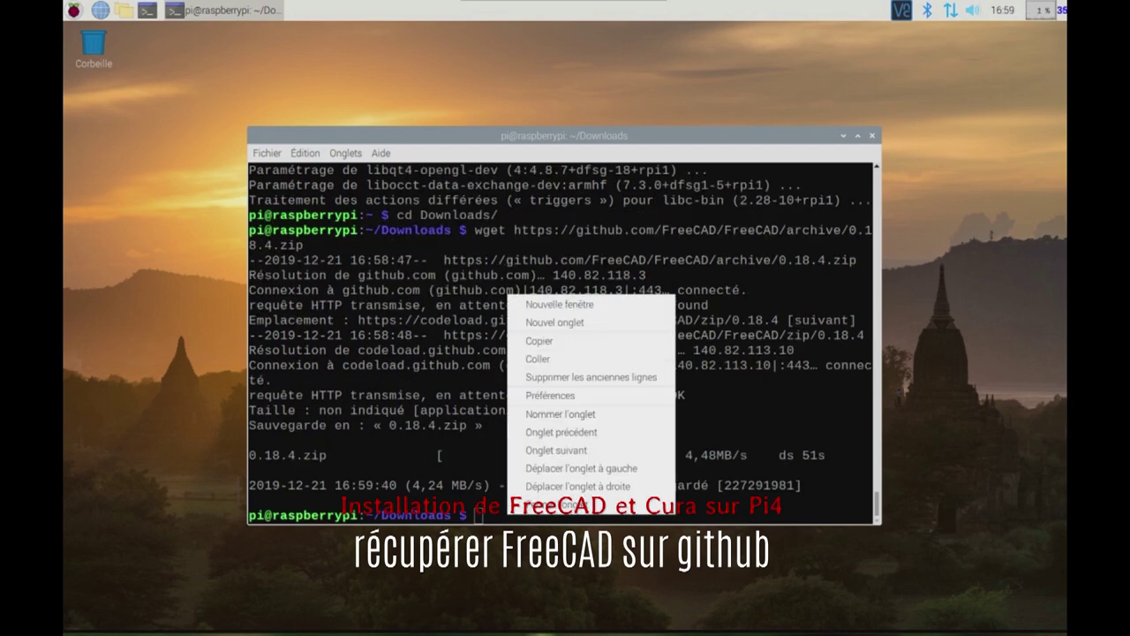
{"action": "left_click", "coordinate": [538, 359]}
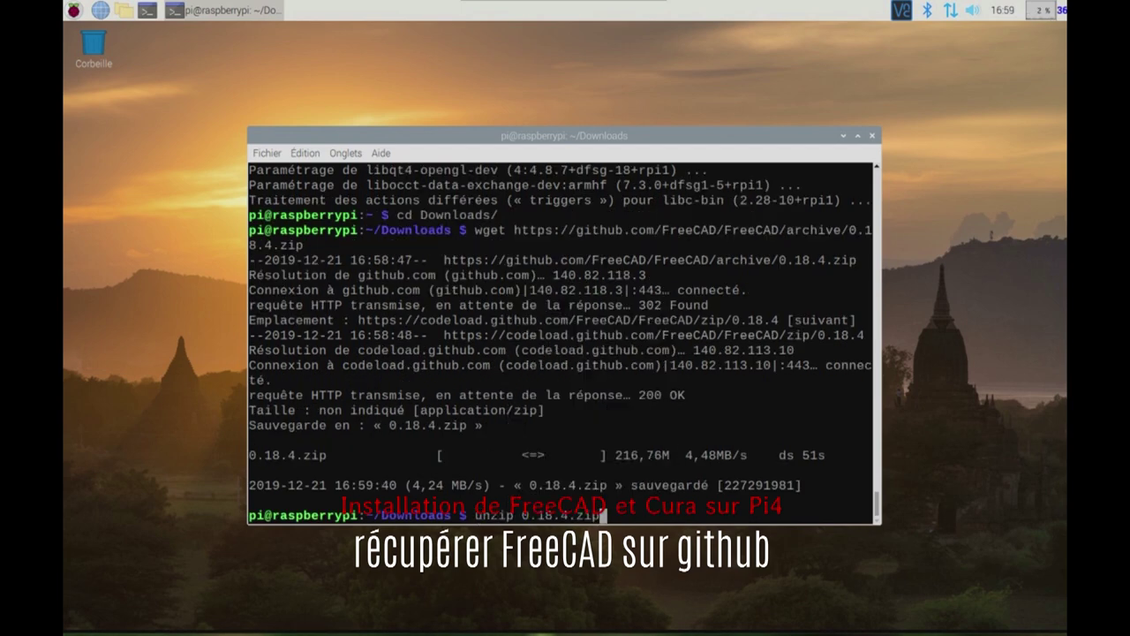
{"action": "key", "text": "Return"}
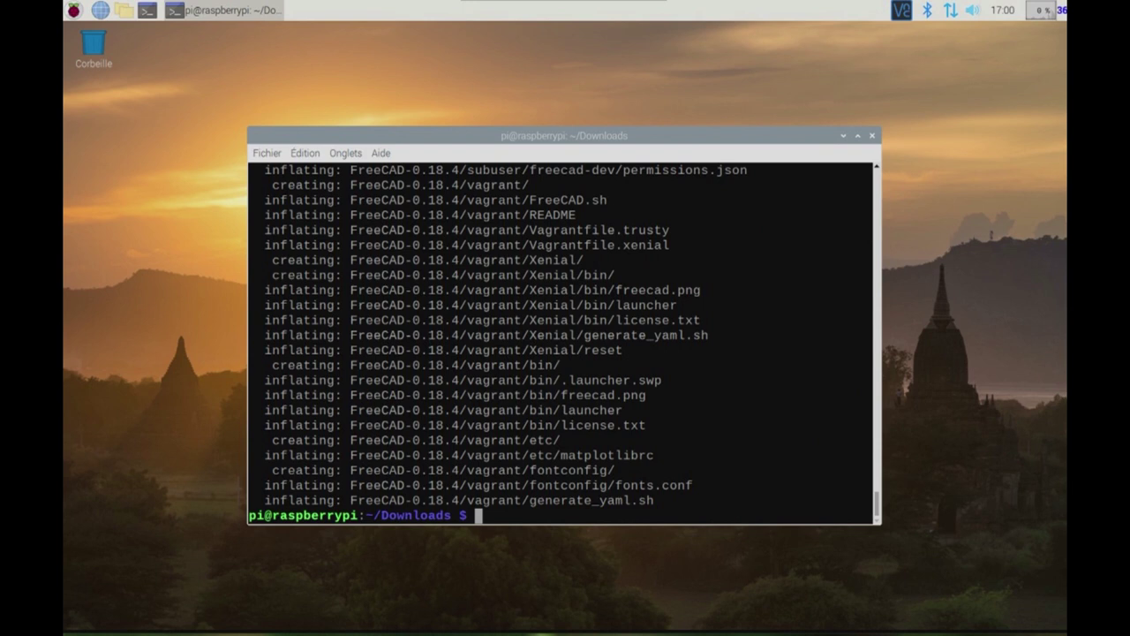
- Create a freecad-build folder in Downloads and move into it
{"action": "type", "text": "mkdir"}
{"action": "type", "text": " fr"}
{"action": "type", "text": "eecad"}
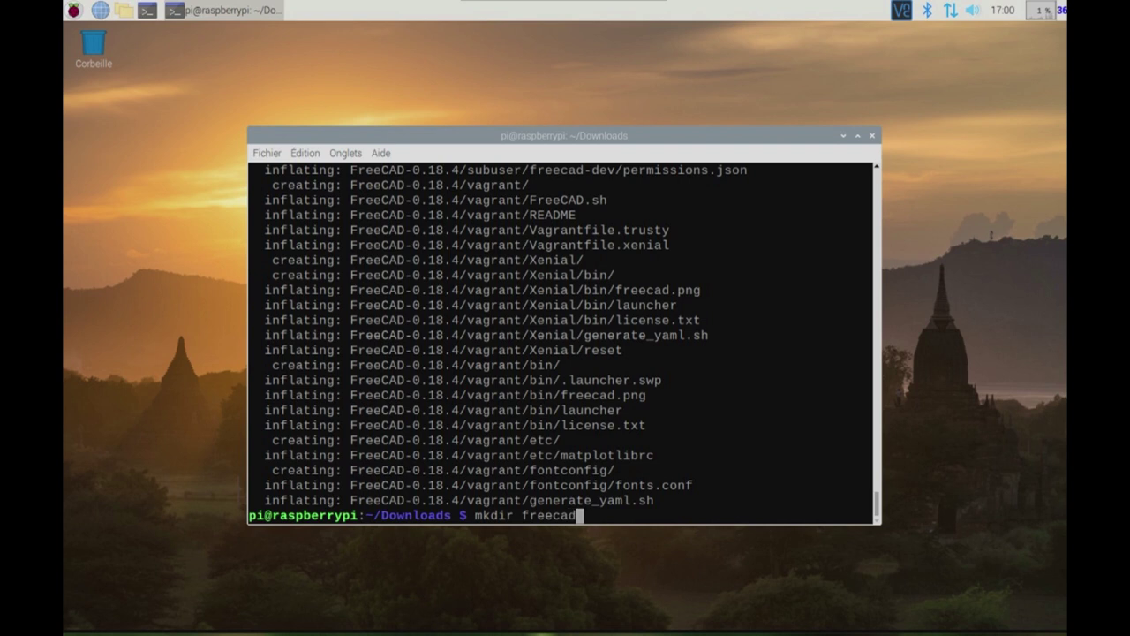
{"action": "type", "text": "-bui"}
{"action": "type", "text": "ld"}
{"action": "key", "text": "Return"}
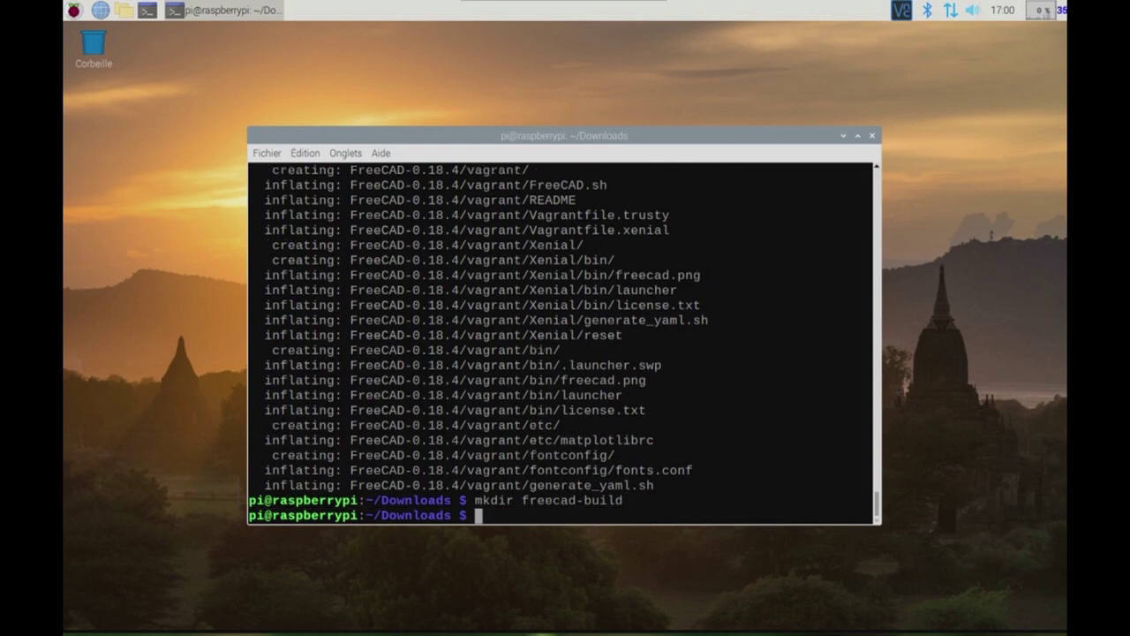
{"action": "type", "text": "cd "}
{"action": "type", "text": "f"}
{"action": "key", "text": "Tab"}
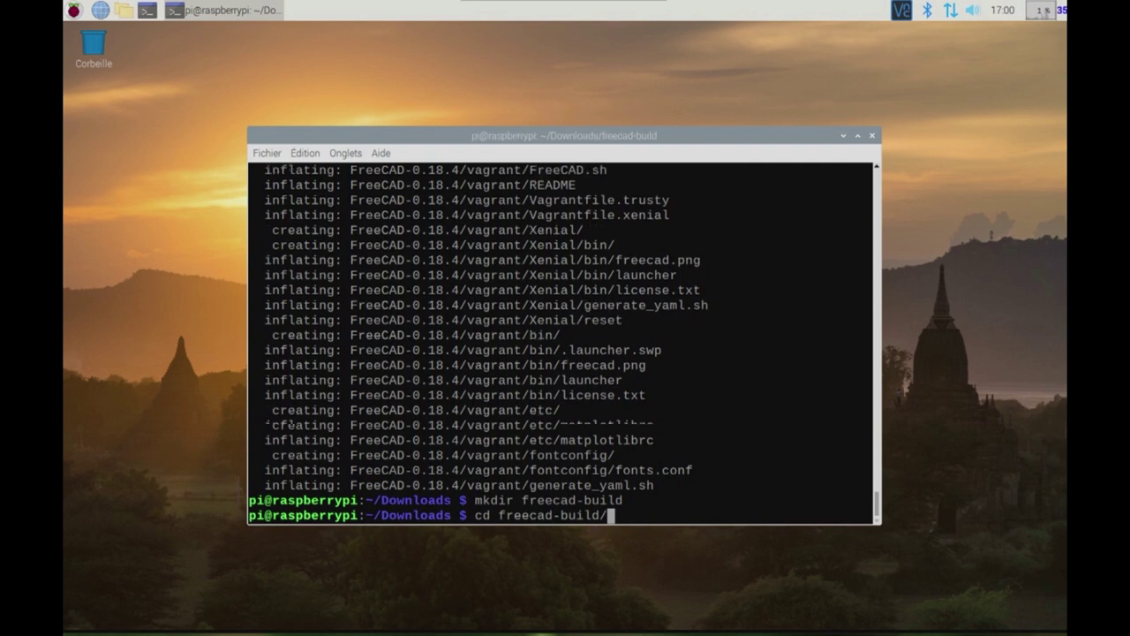
{"action": "key", "text": "Return"}
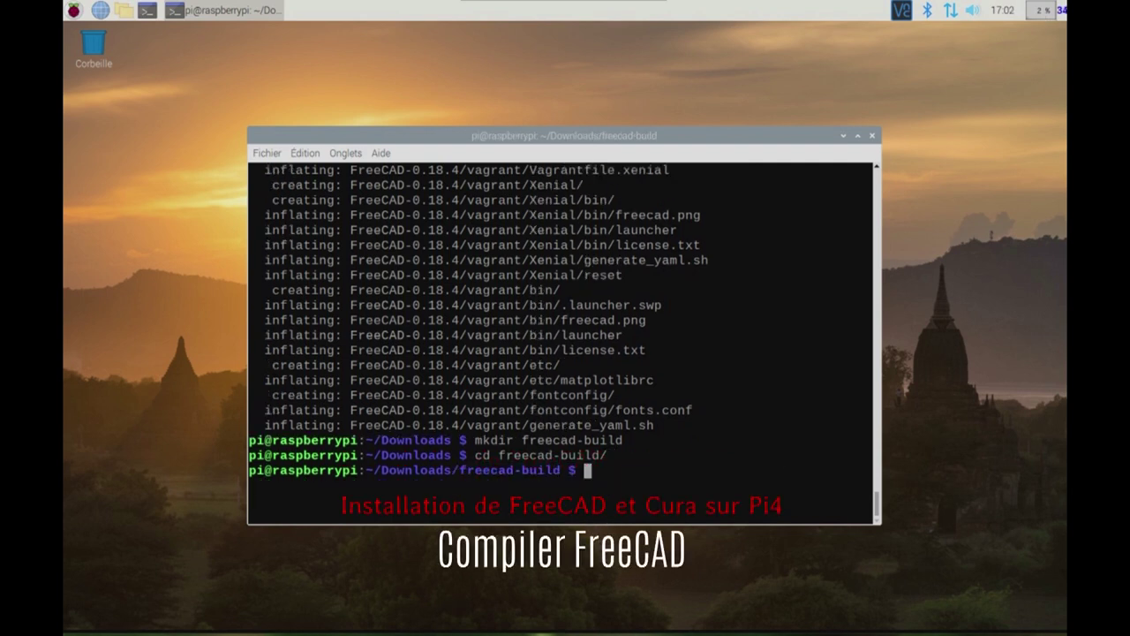
- Paste and run the cmake command to configure the FreeCAD-0.18.4 build
{"action": "right_click", "coordinate": [614, 246]}
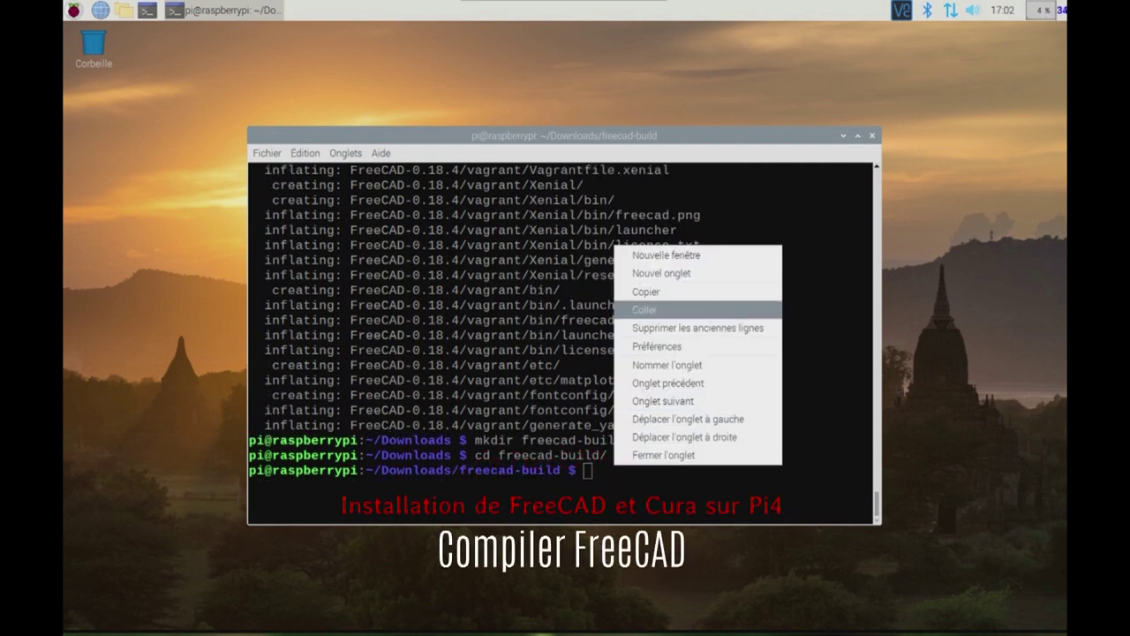
{"action": "left_click", "coordinate": [645, 309]}
{"action": "key", "text": "Return"}
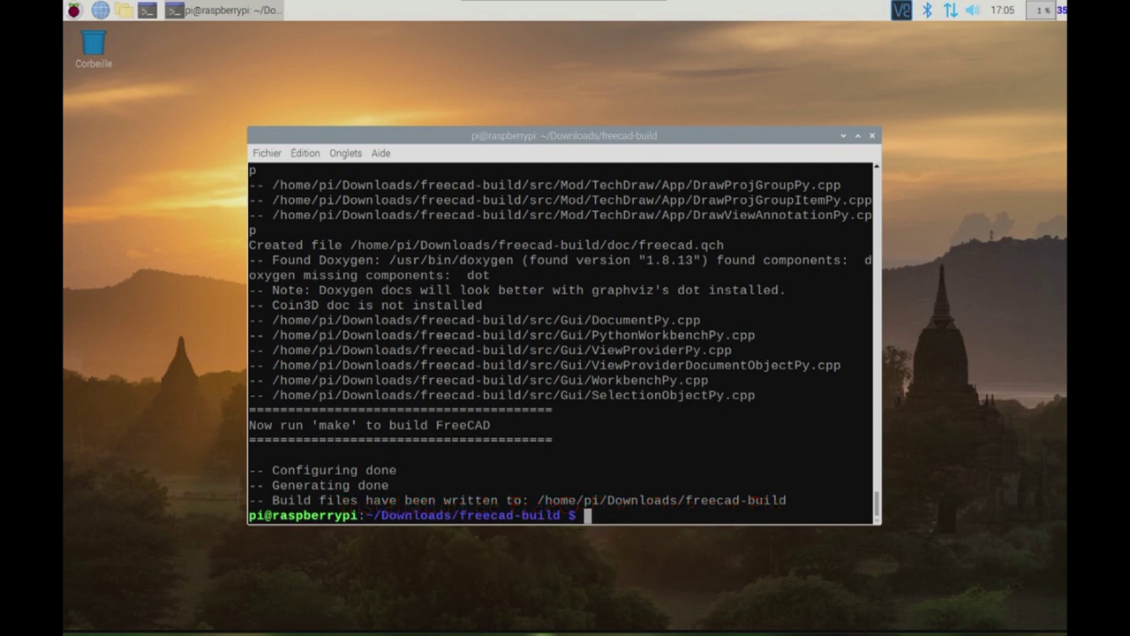
- Compile FreeCAD with make -j4 until every target reaches 100%
{"action": "type", "text": "make"}
{"action": "type", "text": " -j"}
{"action": "type", "text": "4"}
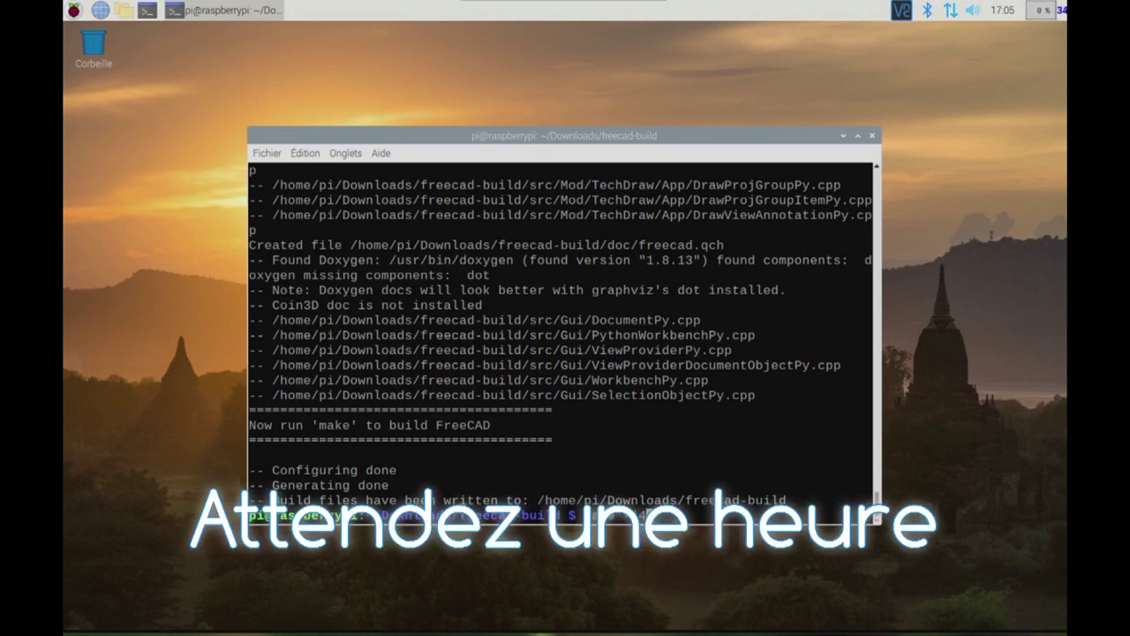
{"action": "key", "text": "Return"}
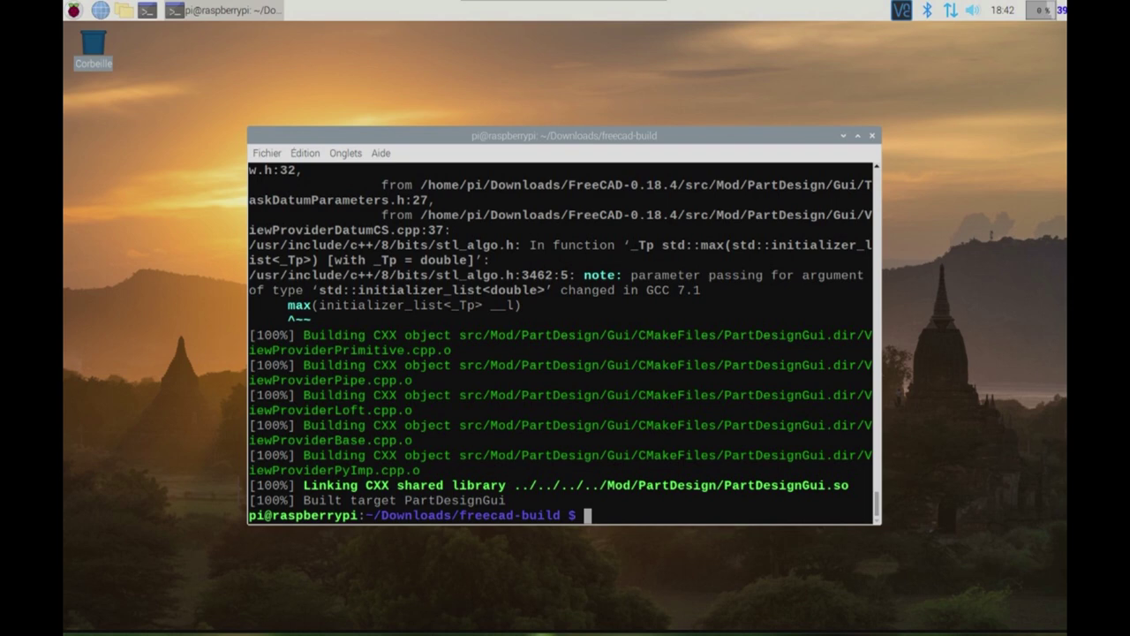
- List the build output, go into the bin folder, and launch the compiled build with ./FreeCAD
{"action": "type", "text": "l"}
{"action": "type", "text": "s"}
{"action": "key", "text": "Return"}
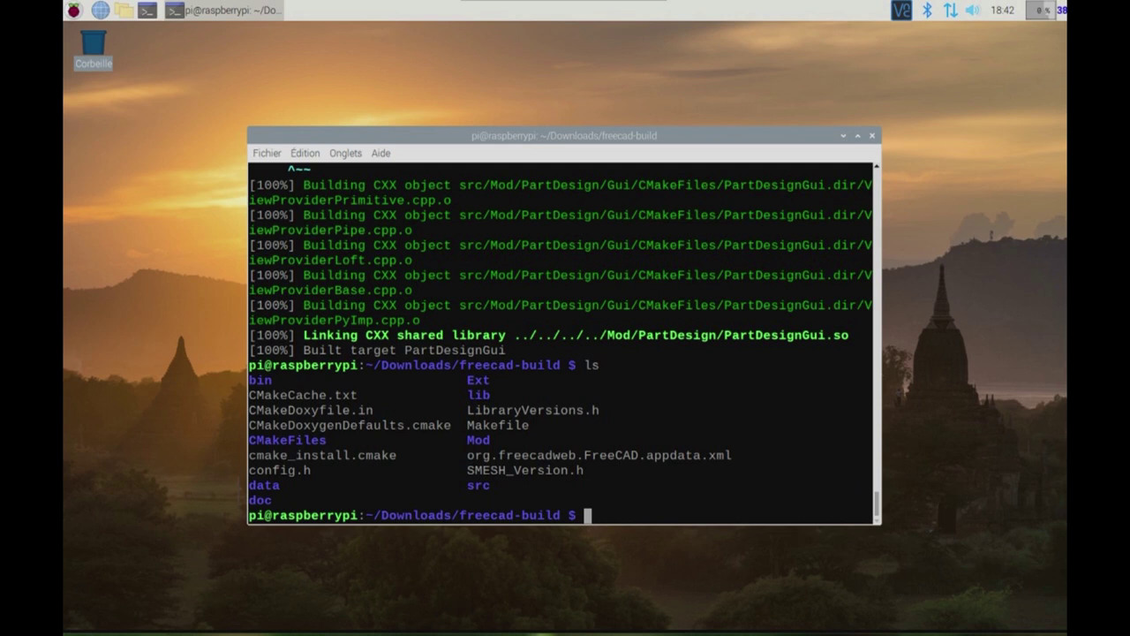
{"action": "type", "text": "cd"}
{"action": "type", "text": " bin"}
{"action": "key", "text": "Return"}
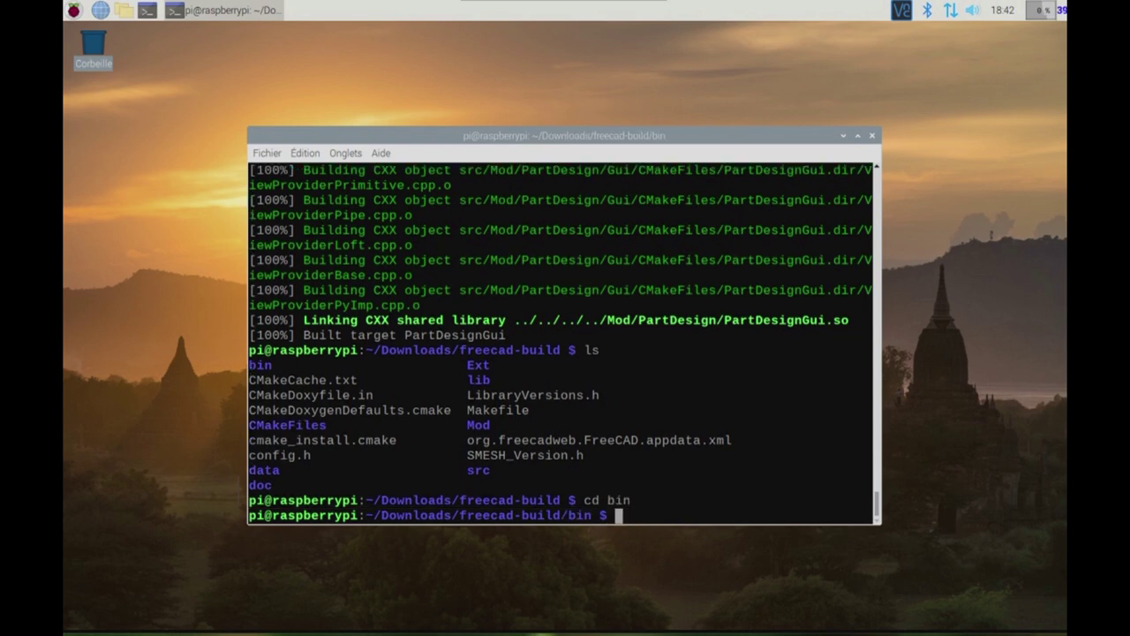
{"action": "type", "text": "ls"}
{"action": "key", "text": "Return"}
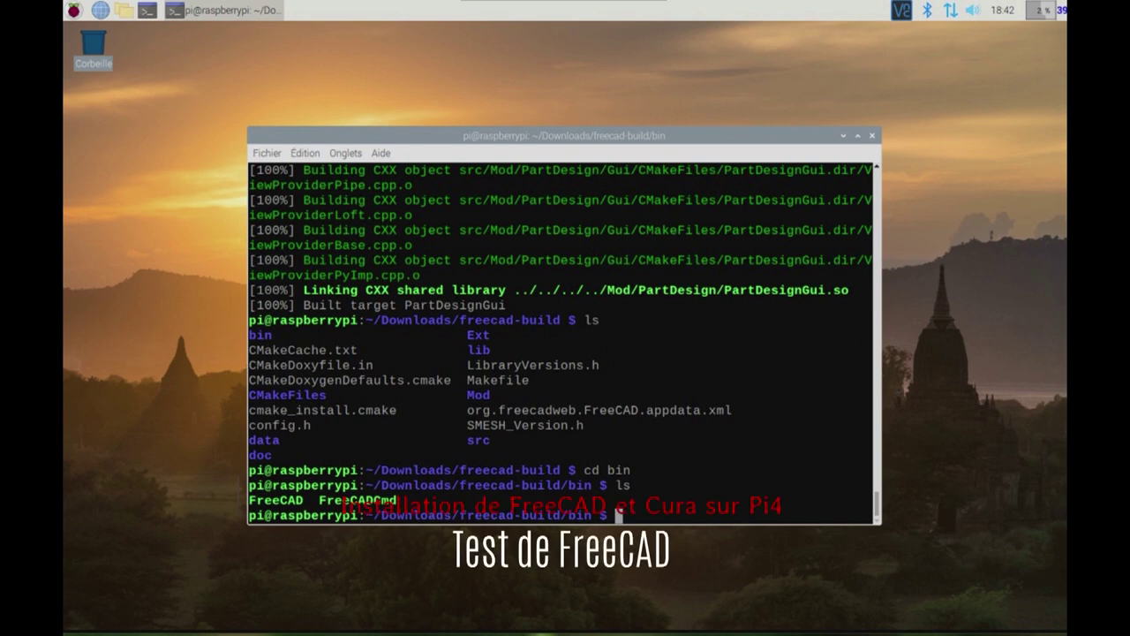
{"action": "type", "text": "./"}
{"action": "type", "text": "Free"}
{"action": "type", "text": "CAD"}
{"action": "key", "text": "Return"}
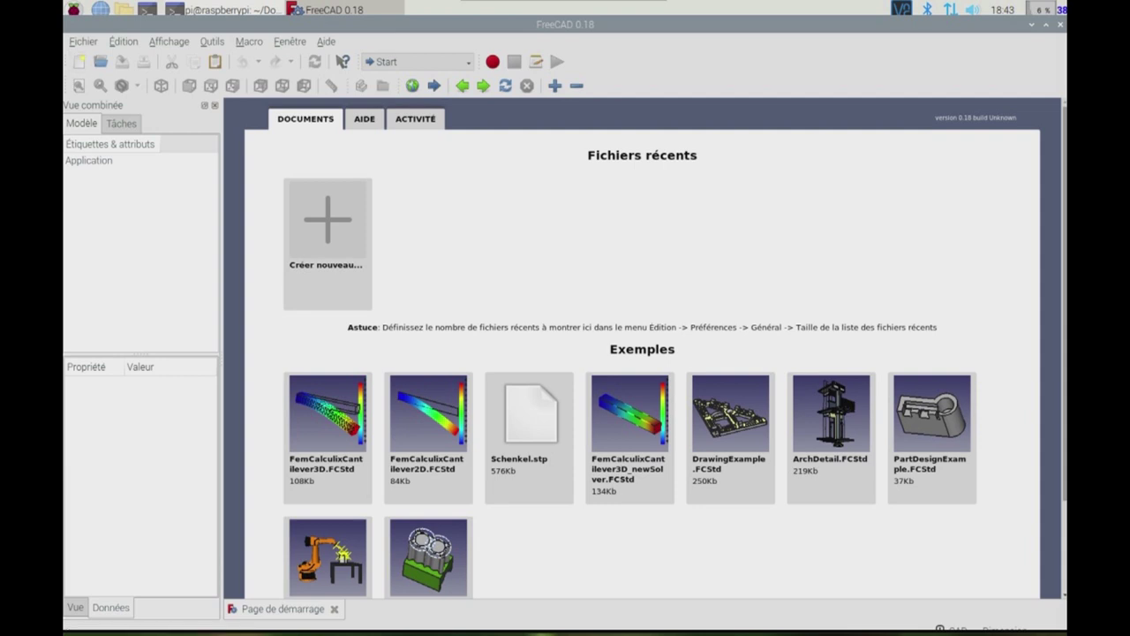
- Create a new empty document and switch to the Sketcher workbench
{"action": "key", "text": "alt+f"}
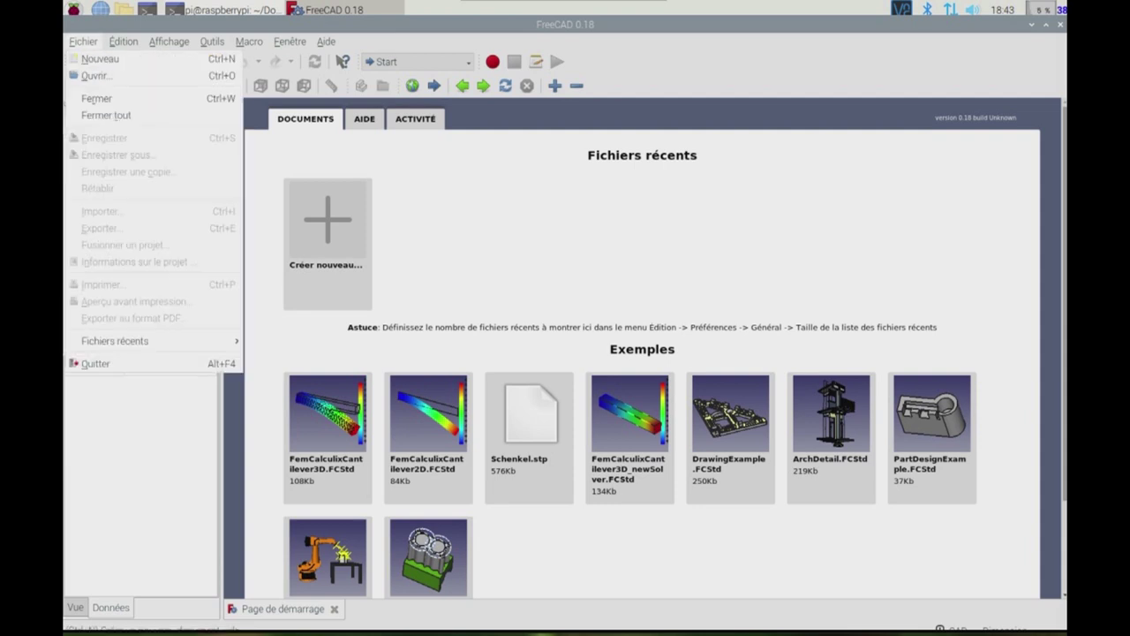
{"action": "key", "text": "n"}
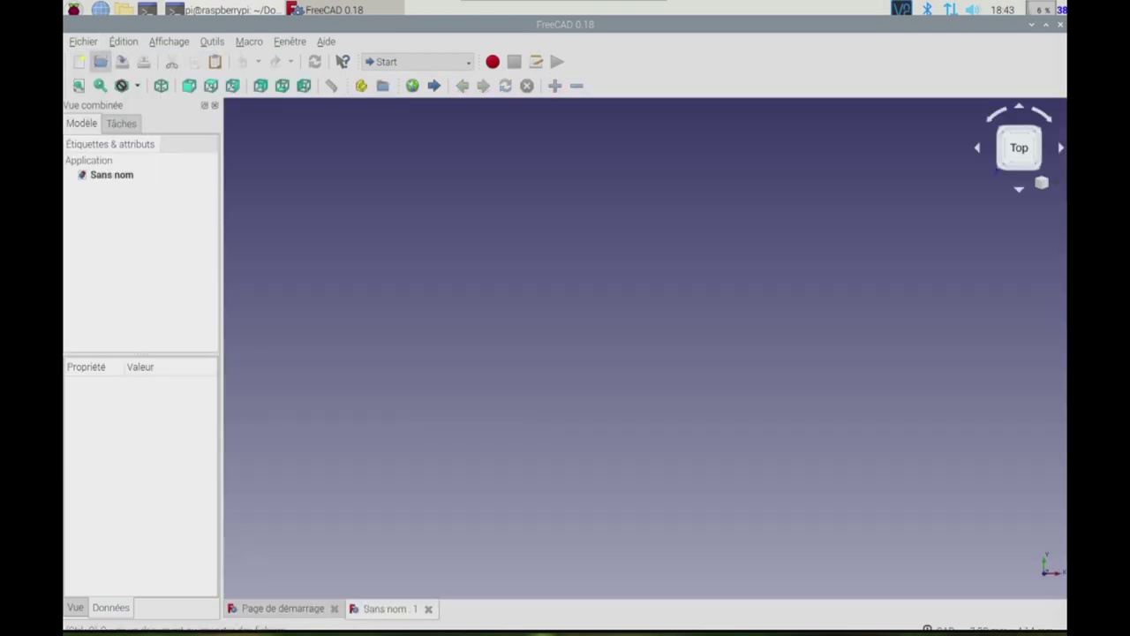
{"action": "left_click", "coordinate": [417, 60]}
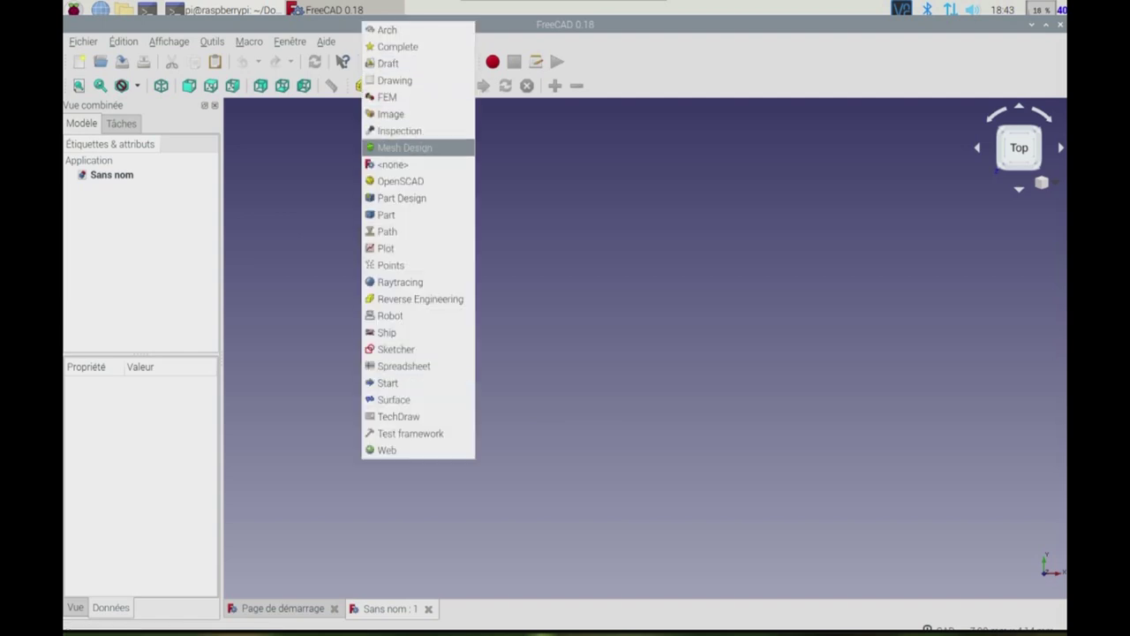
{"action": "left_click", "coordinate": [387, 382]}
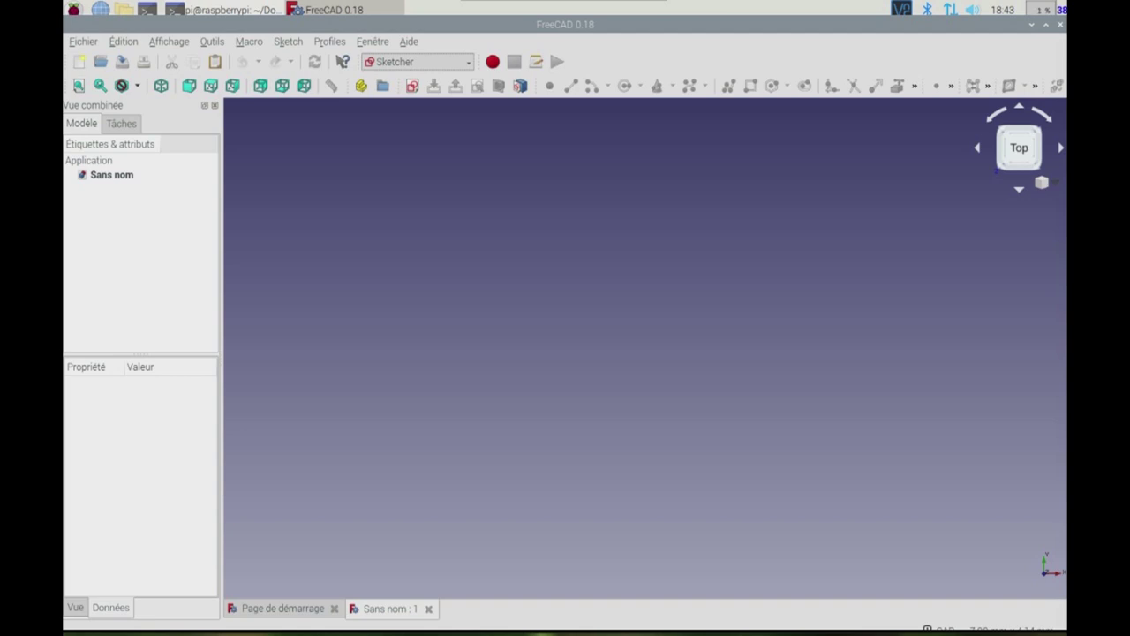
- Sketch a circle centred on the origin on Plan XY, then close the sketch
{"action": "left_click", "coordinate": [412, 85]}
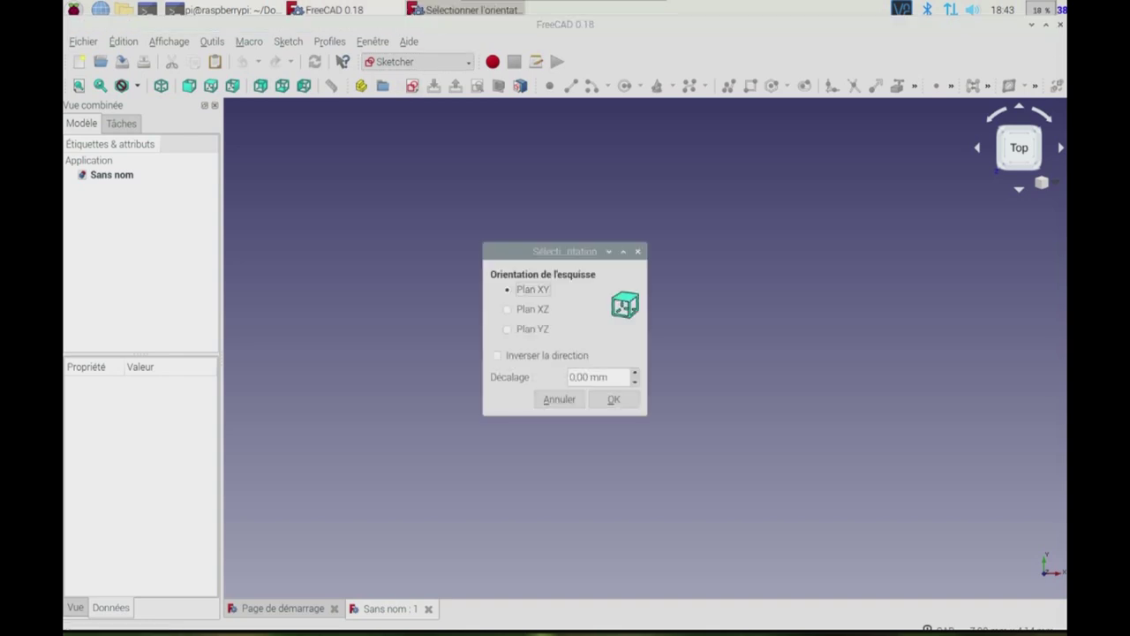
{"action": "left_click", "coordinate": [613, 399]}
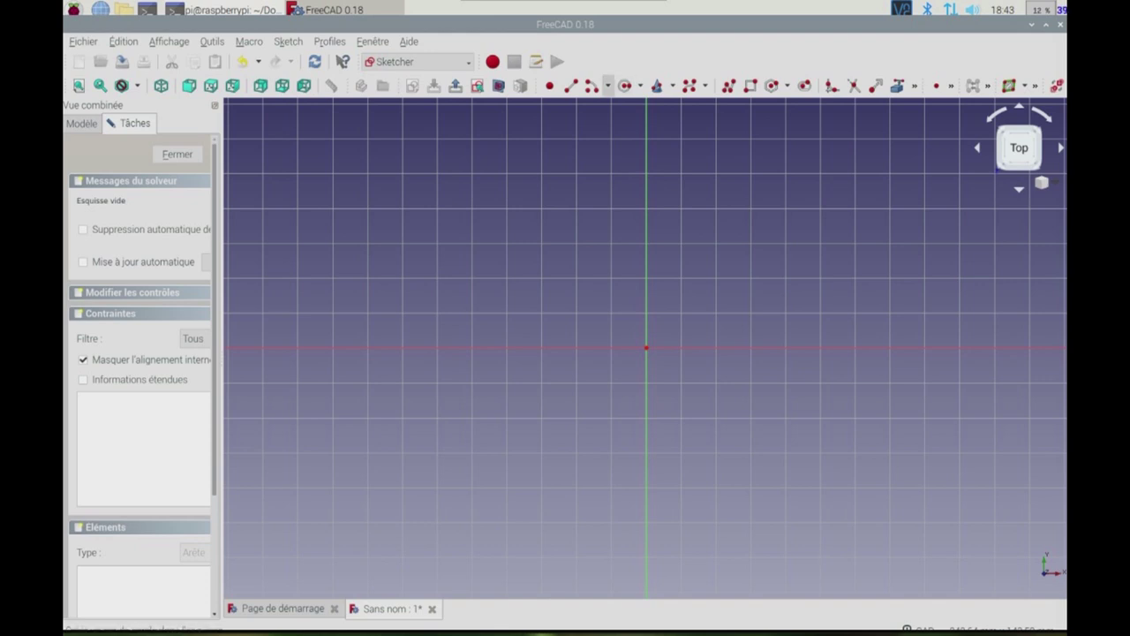
{"action": "left_click", "coordinate": [629, 86]}
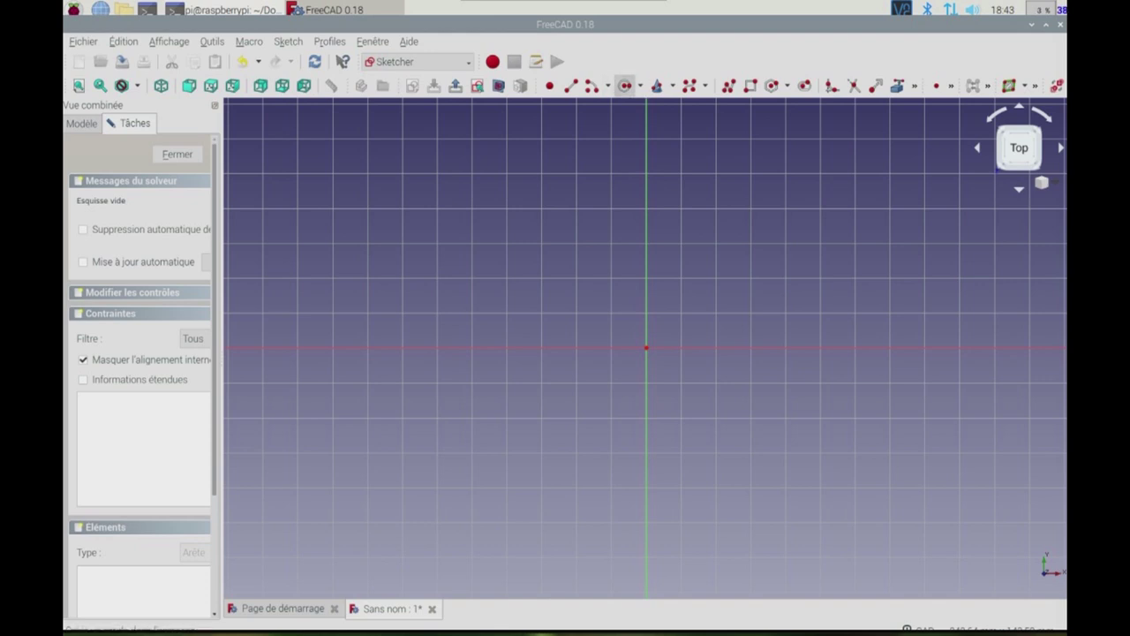
{"action": "left_click", "coordinate": [646, 347]}
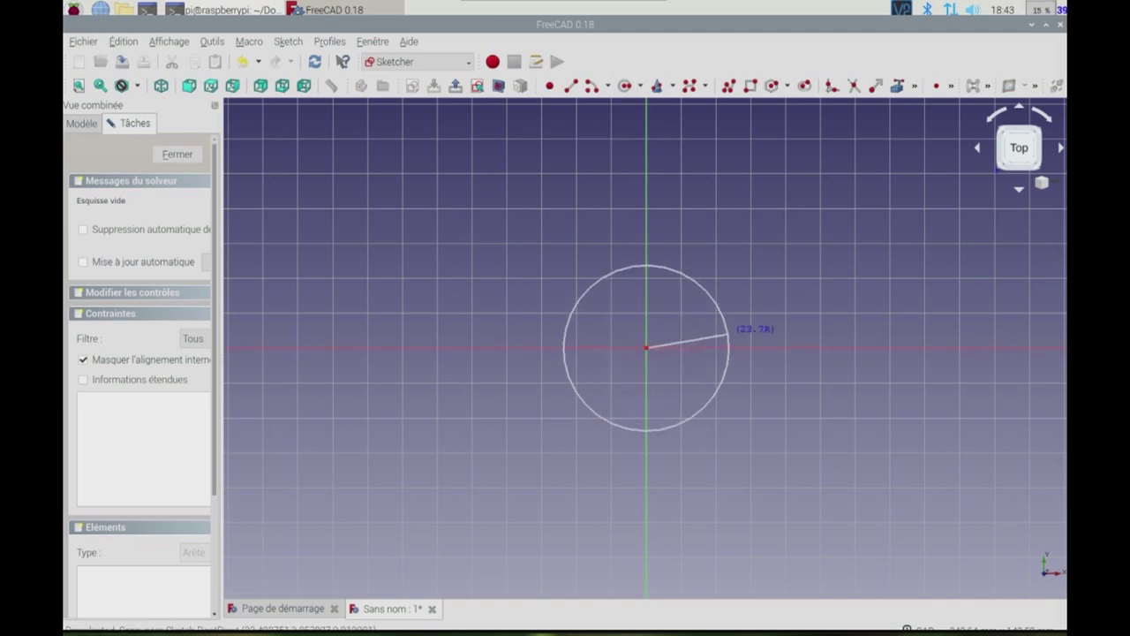
{"action": "left_click", "coordinate": [728, 338]}
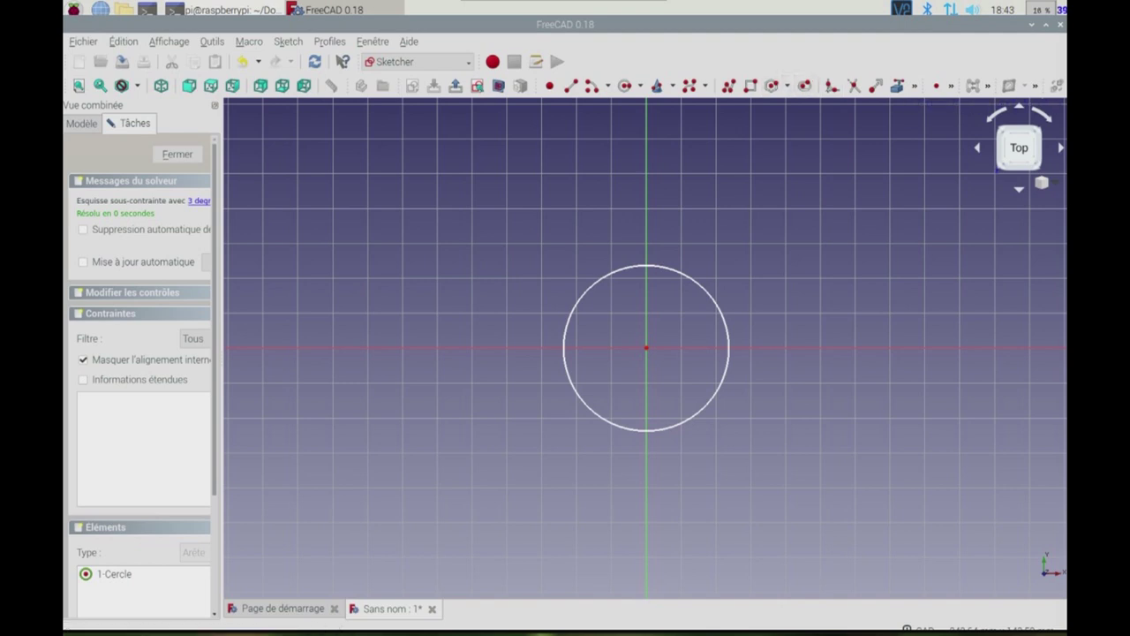
{"action": "left_click", "coordinate": [1034, 85]}
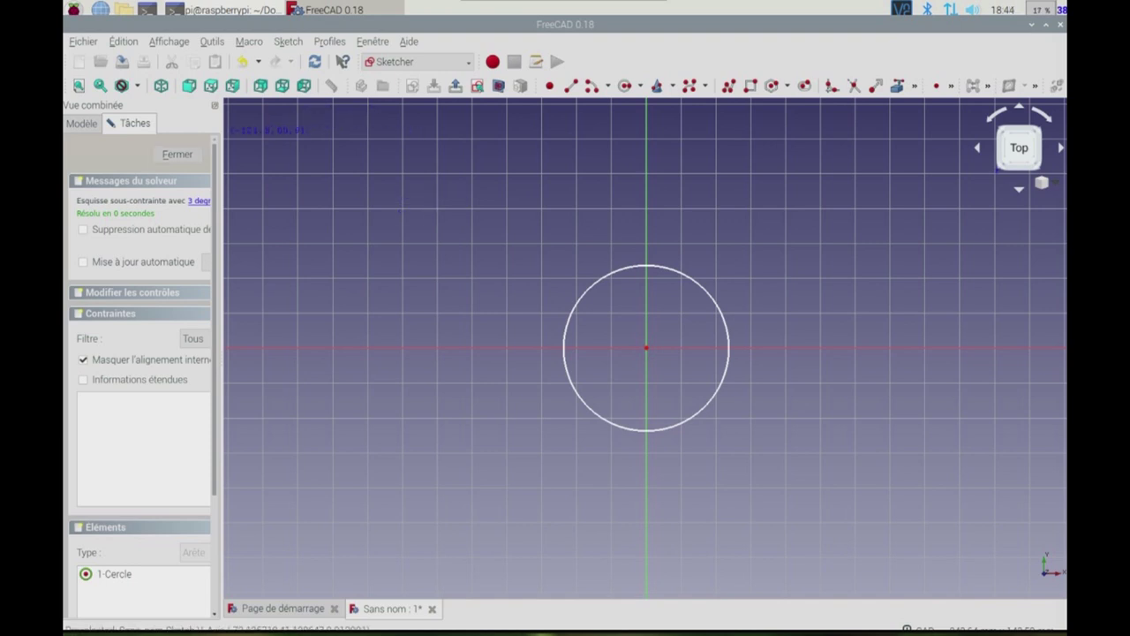
{"action": "left_click", "coordinate": [177, 153]}
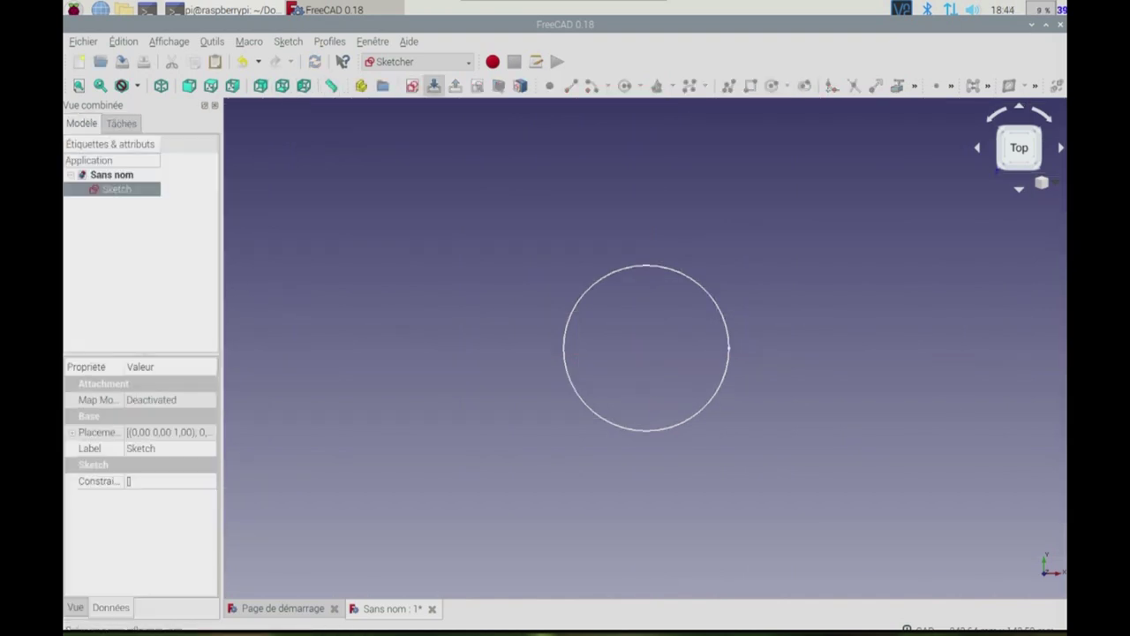
- Start a new sketch on Plan XY with a 15 mm Décalage offset
{"action": "left_click", "coordinate": [412, 86]}
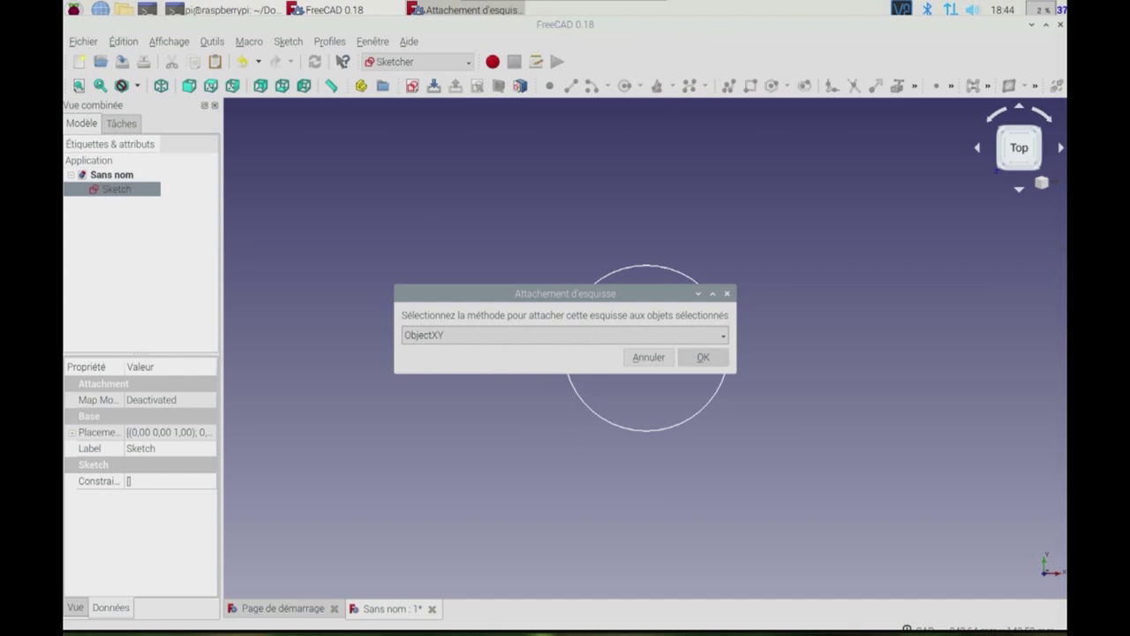
{"action": "left_click", "coordinate": [703, 357]}
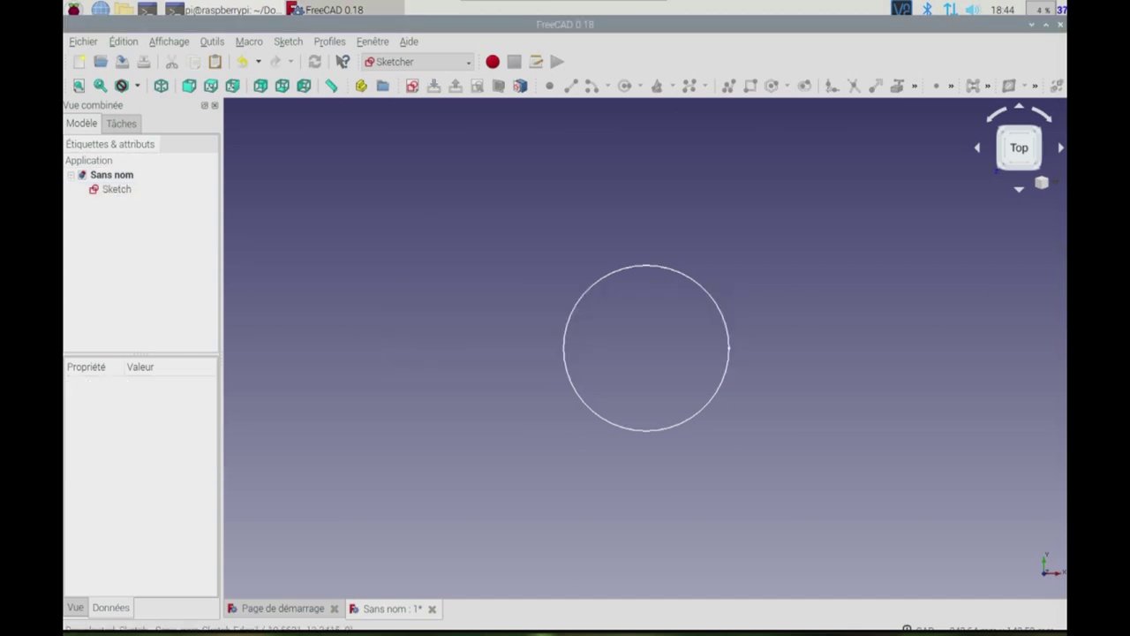
{"action": "left_click", "coordinate": [412, 85]}
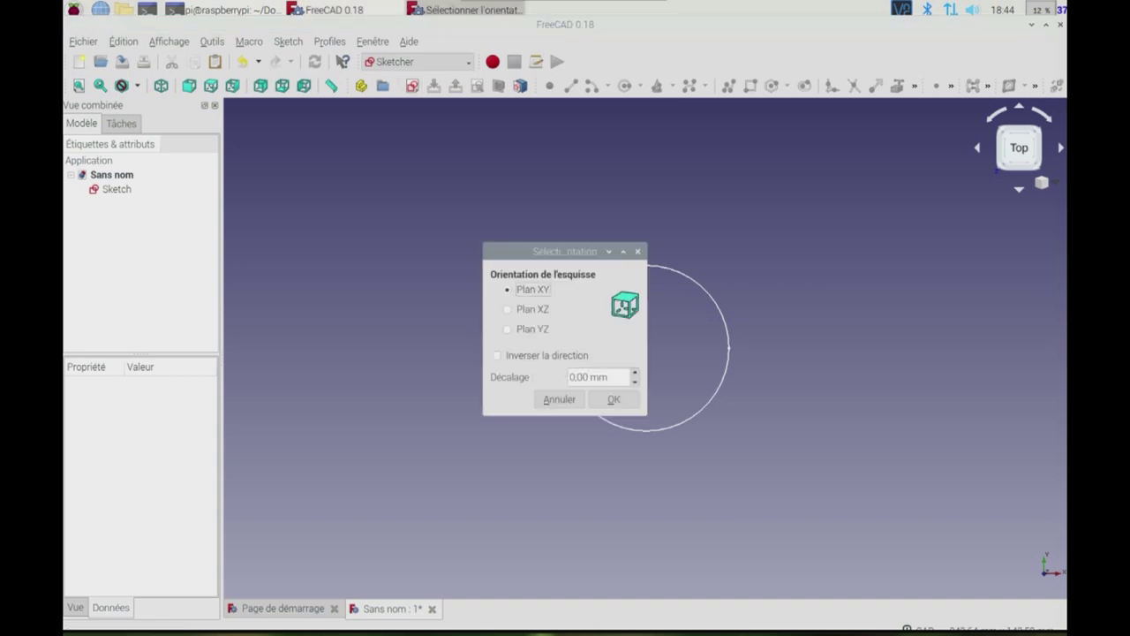
{"action": "left_click_drag", "start_coordinate": [624, 376], "coordinate": [574, 377]}
{"action": "key", "text": "BackSpace"}
{"action": "type", "text": "1"}
{"action": "type", "text": "5"}
{"action": "key", "text": "Return"}
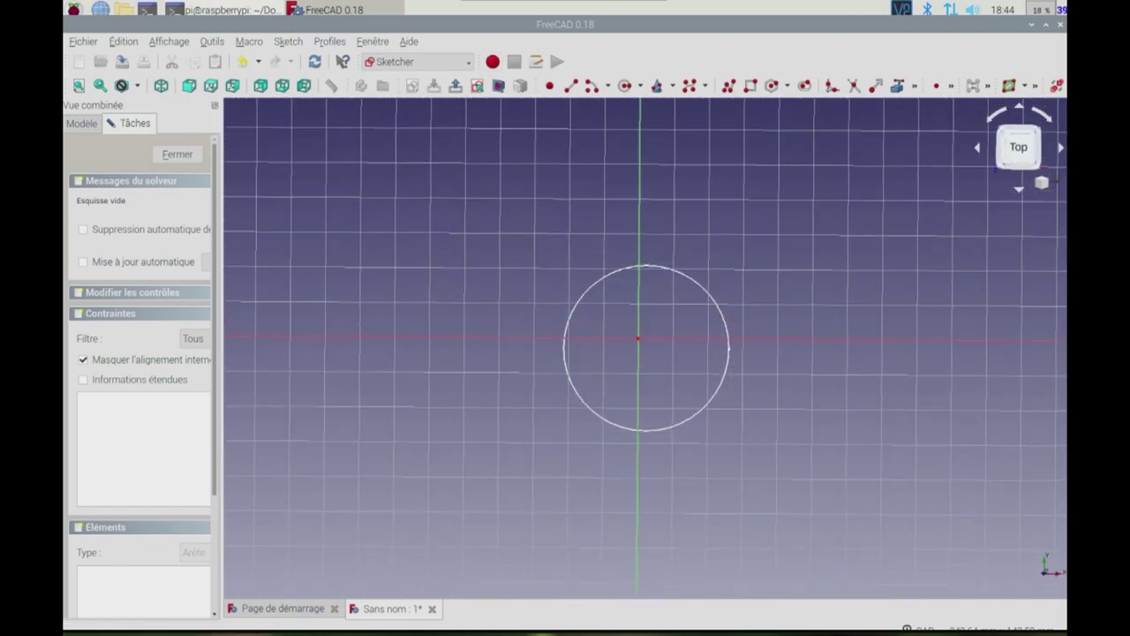
- Draw a rectangle inside the circle's outline and close Sketch001
{"action": "left_click", "coordinate": [728, 86]}
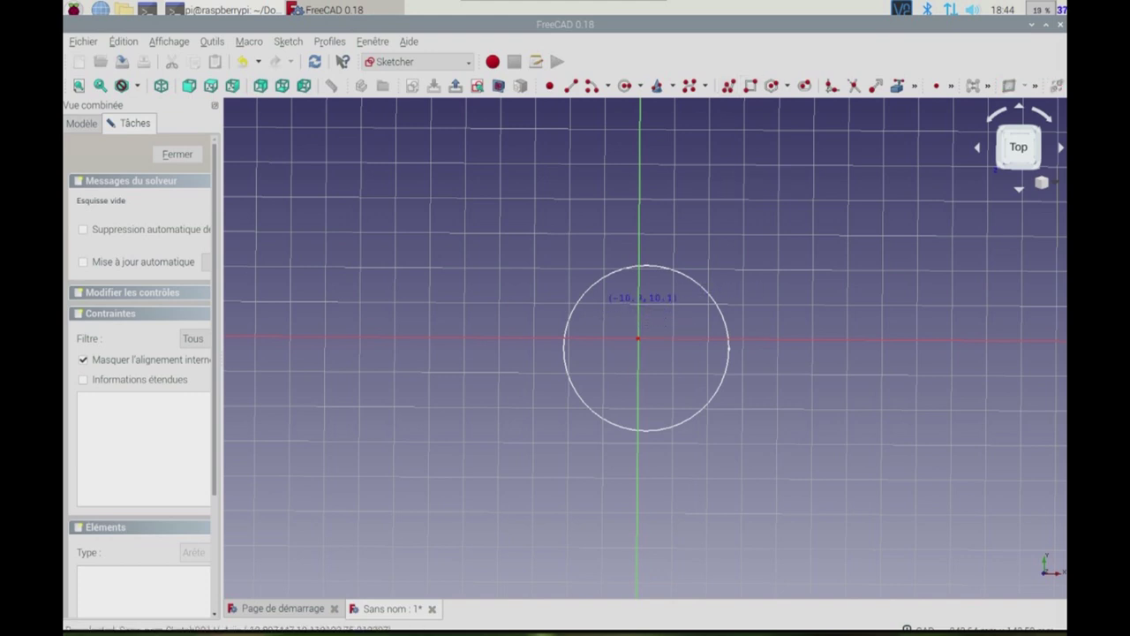
{"action": "left_click", "coordinate": [600, 304]}
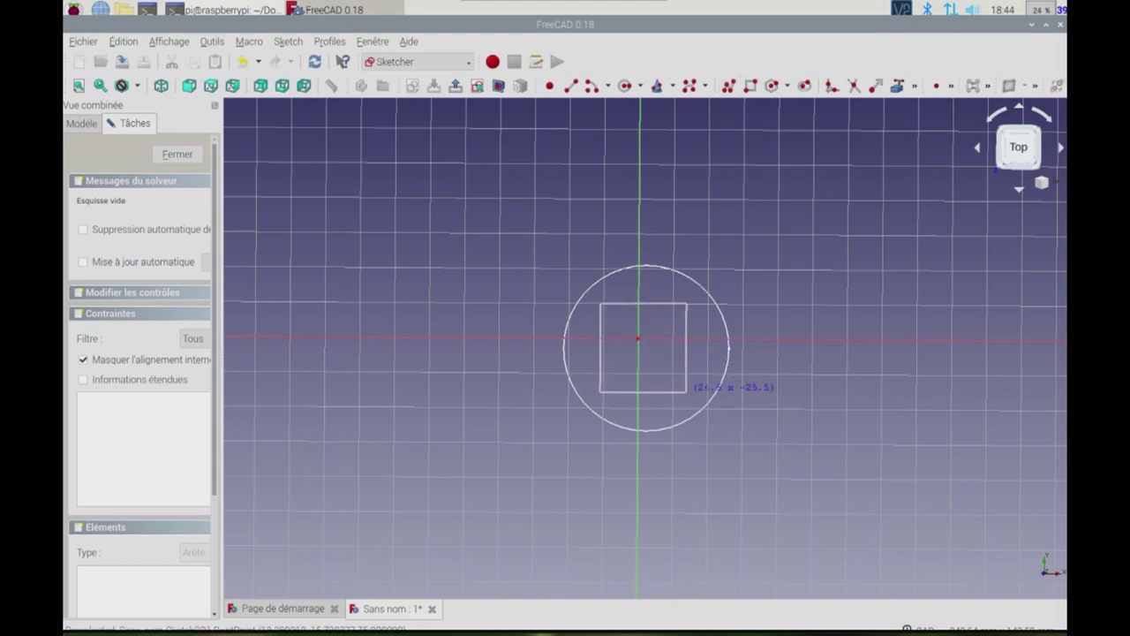
{"action": "left_click", "coordinate": [665, 396]}
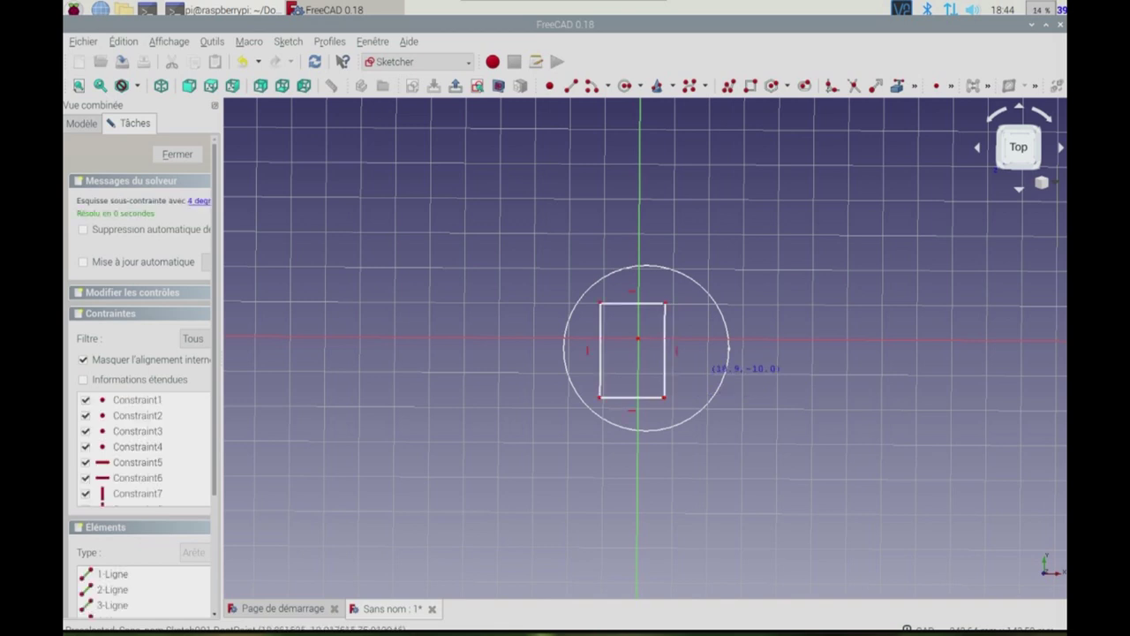
{"action": "left_click", "coordinate": [177, 153]}
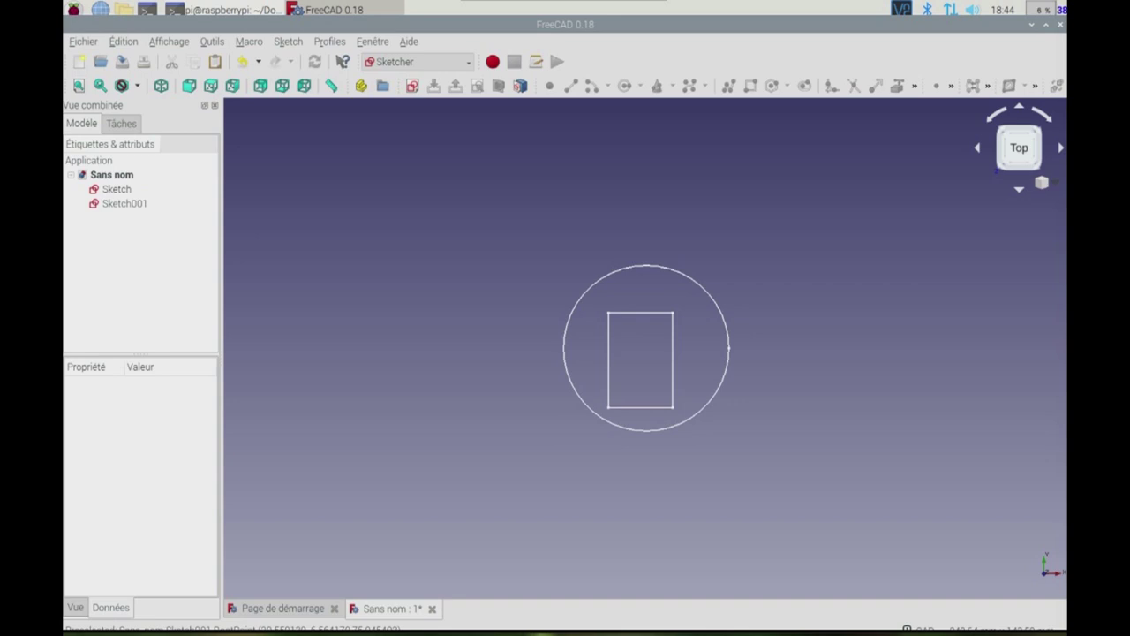
{"action": "left_click", "coordinate": [419, 61]}
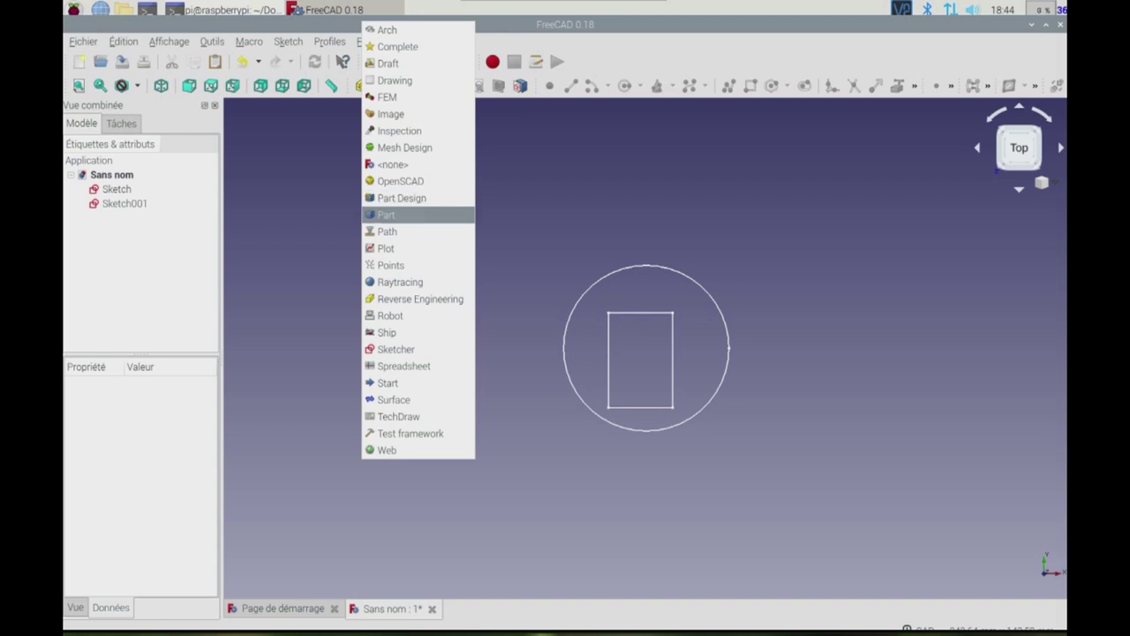
- Loft Sketch (circle) and Sketch001 (rectangle) into a solid with Pièce > Lissage
{"action": "key", "text": "Escape"}
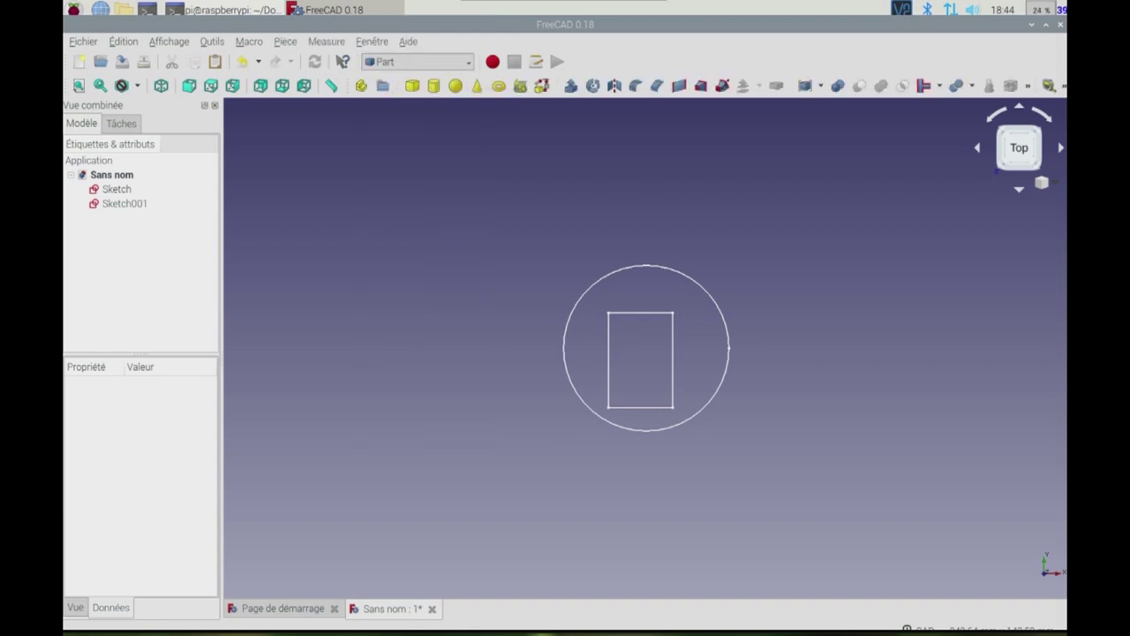
{"action": "key", "text": "3"}
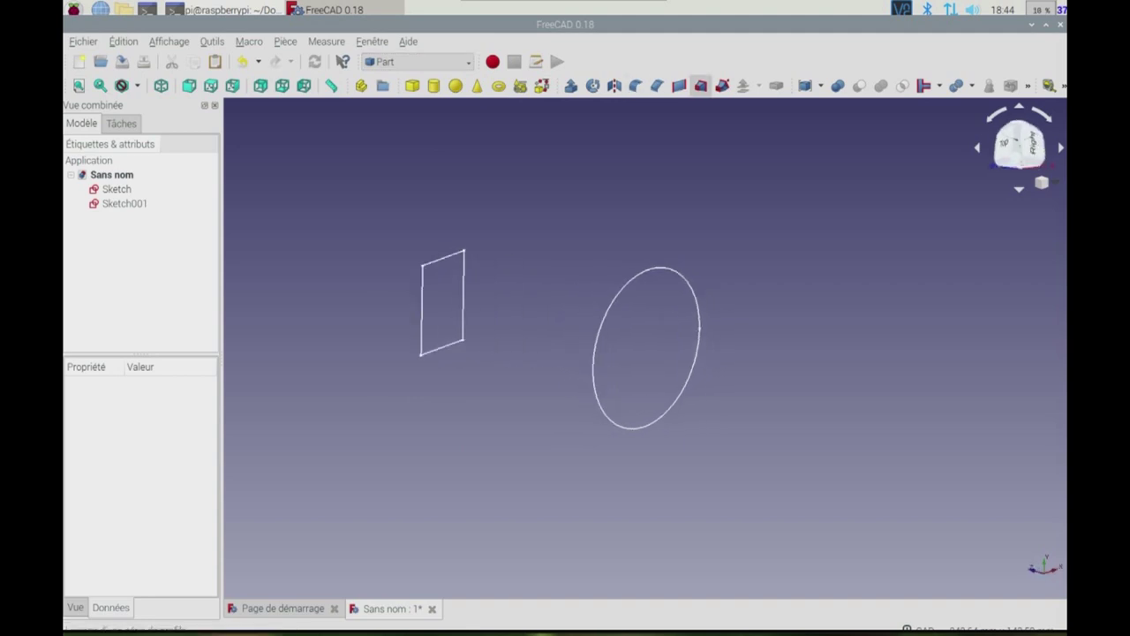
{"action": "left_click", "coordinate": [700, 86]}
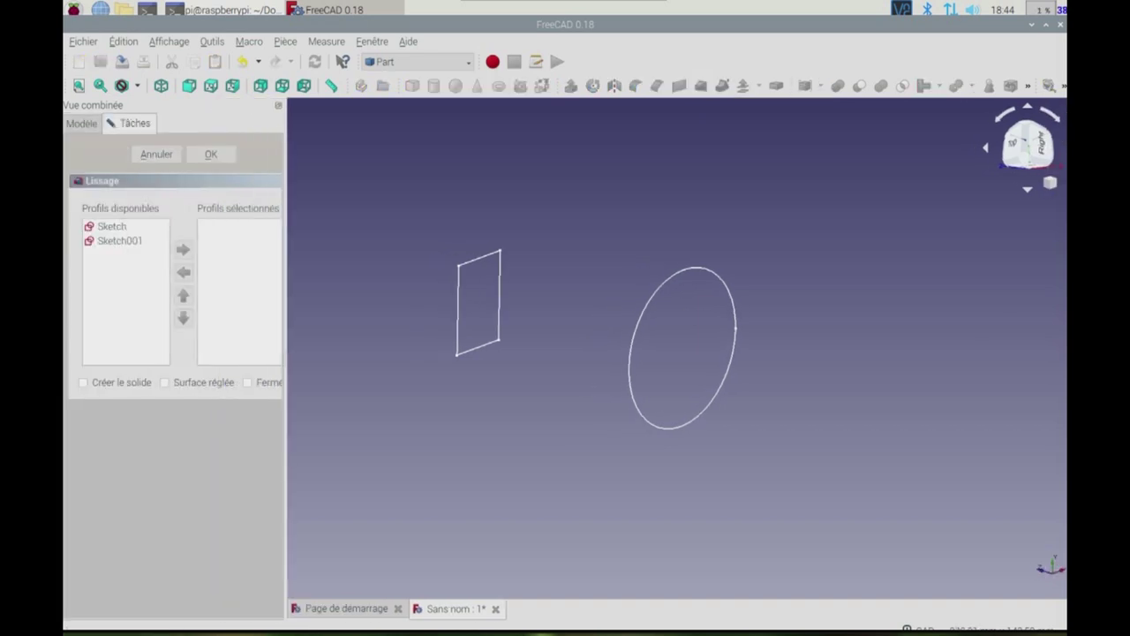
{"action": "left_click", "coordinate": [111, 226]}
{"action": "left_click", "coordinate": [183, 249]}
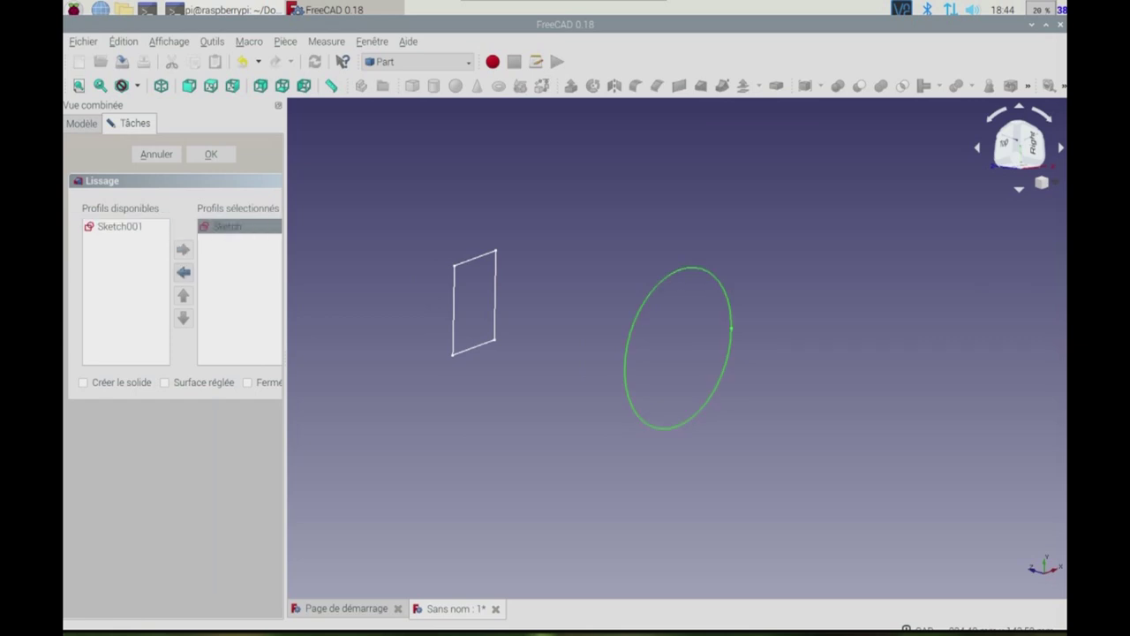
{"action": "left_click", "coordinate": [120, 226]}
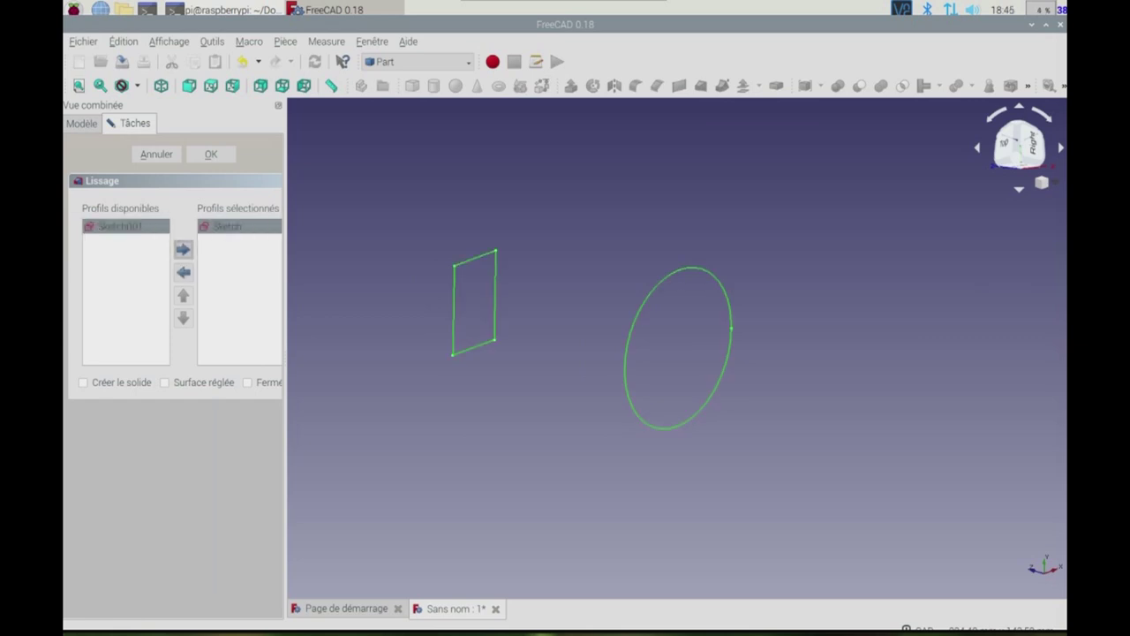
{"action": "left_click", "coordinate": [183, 249]}
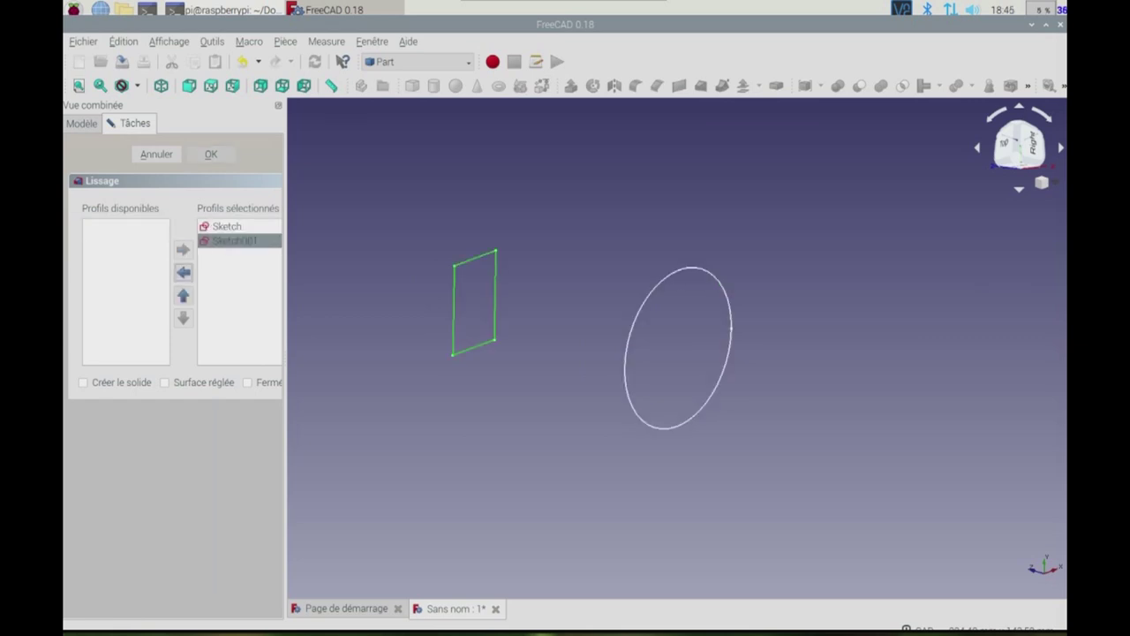
{"action": "left_click", "coordinate": [210, 154]}
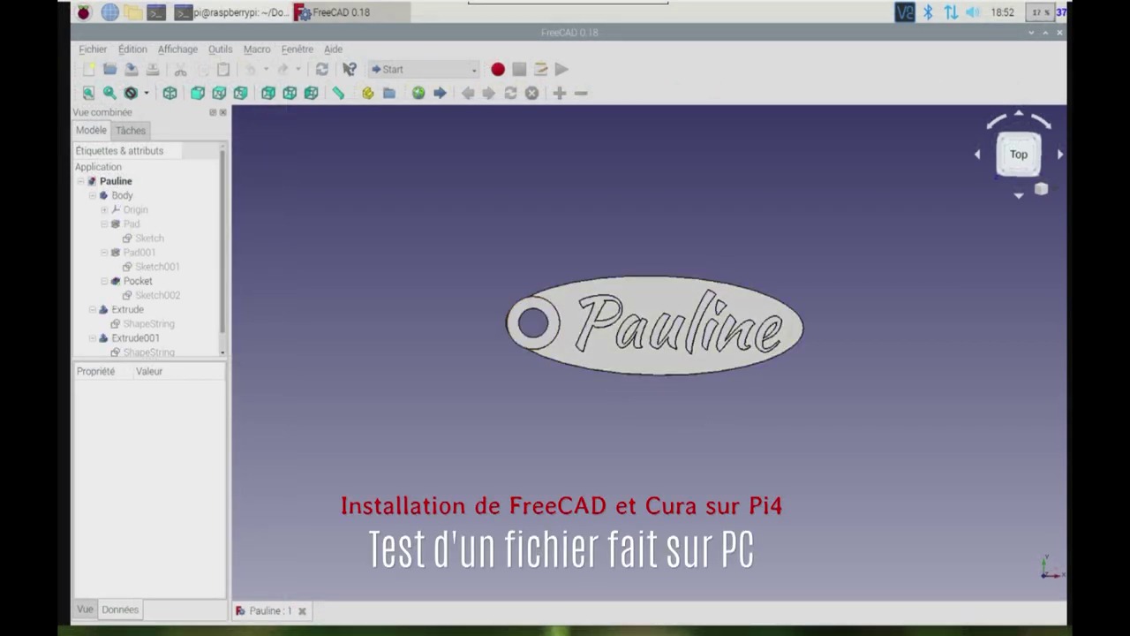
- View the keychain at an oblique angle and then back in top view
{"action": "key", "text": "0"}
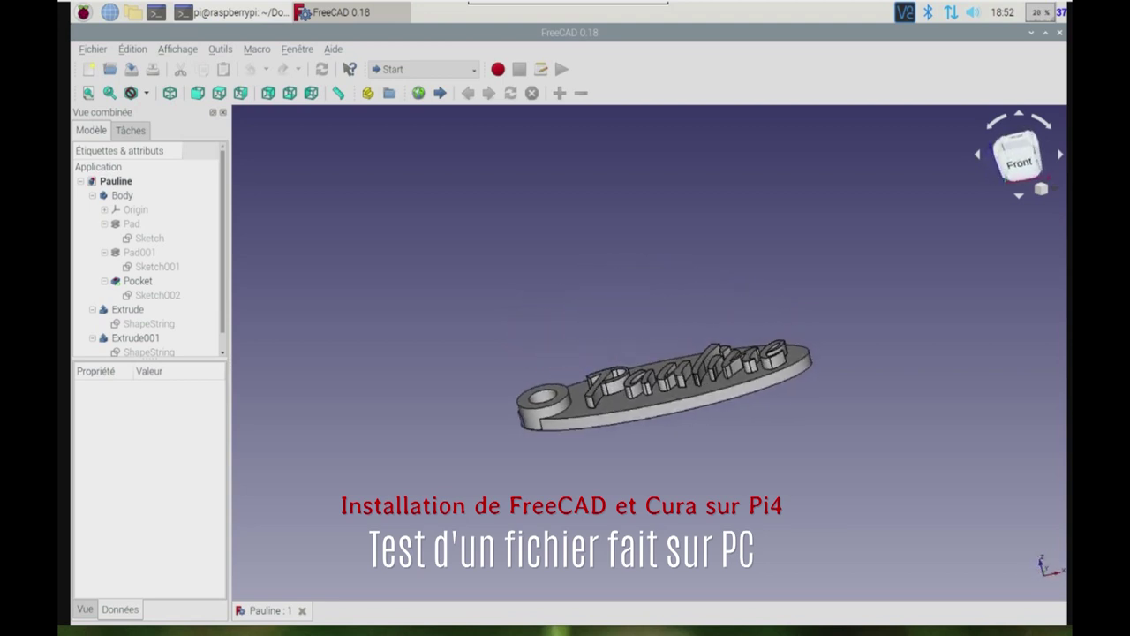
{"action": "key", "text": "2"}
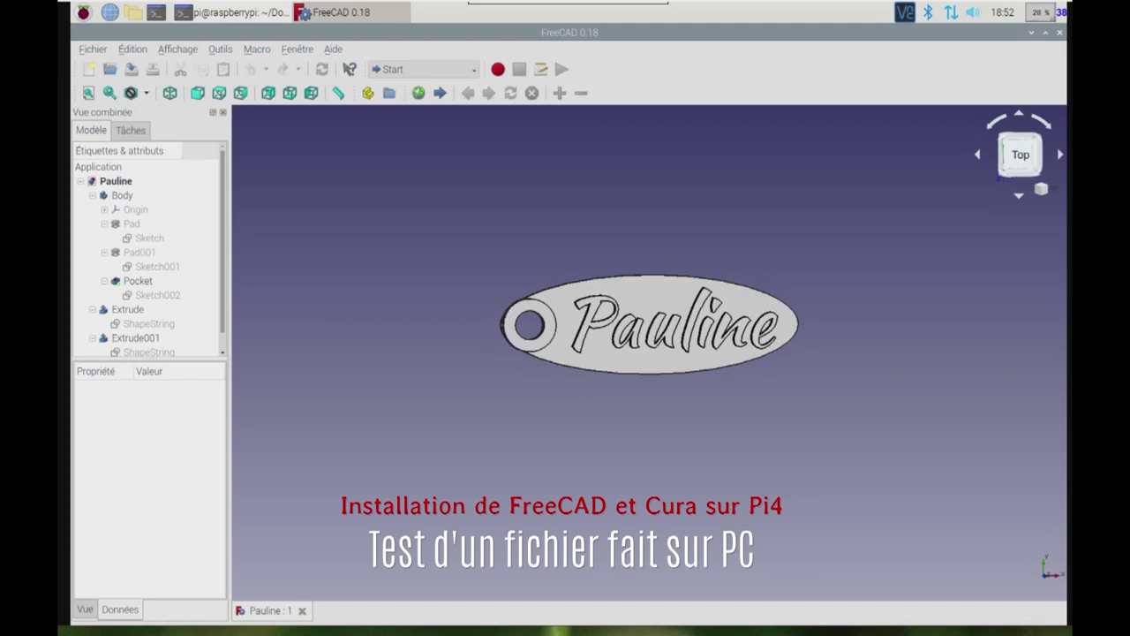
{"action": "scroll", "coordinate": [725, 414], "scroll_direction": "up", "scroll_amount": 2}
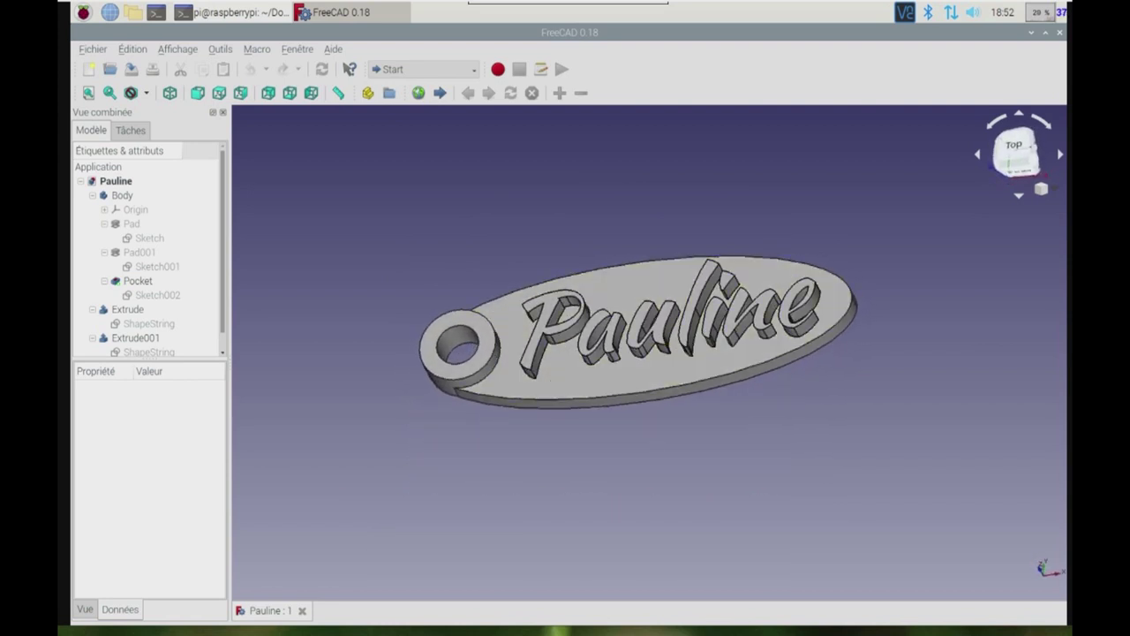
{"action": "left_click", "coordinate": [92, 50]}
{"action": "key", "text": "Escape"}
{"action": "key", "text": "Tab"}
{"action": "scroll", "coordinate": [149, 253], "scroll_direction": "down", "scroll_amount": 1}
- Finish repositioning the Pauline text shape, then select every object of the keychain model
{"action": "left_click", "coordinate": [149, 337]}
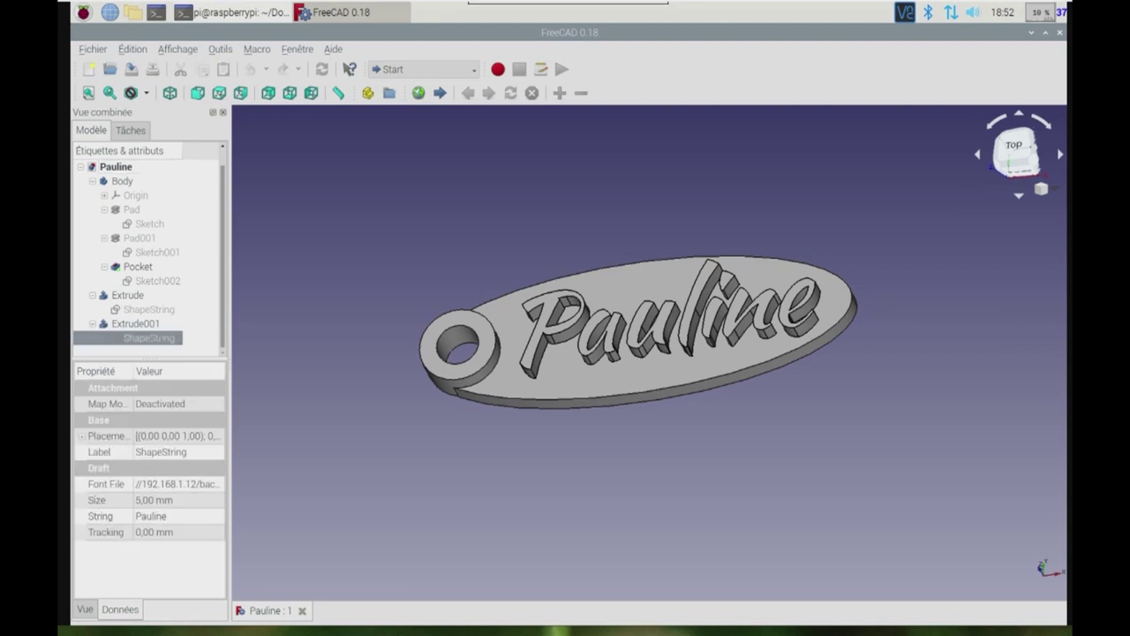
{"action": "left_click", "coordinate": [135, 323]}
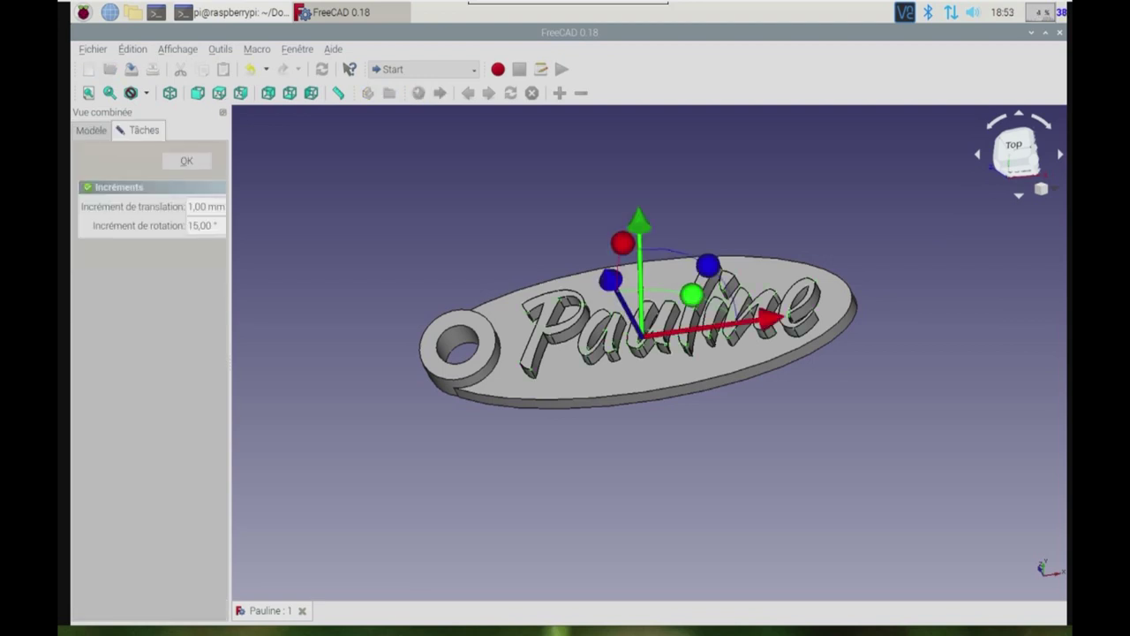
{"action": "key", "text": "Return"}
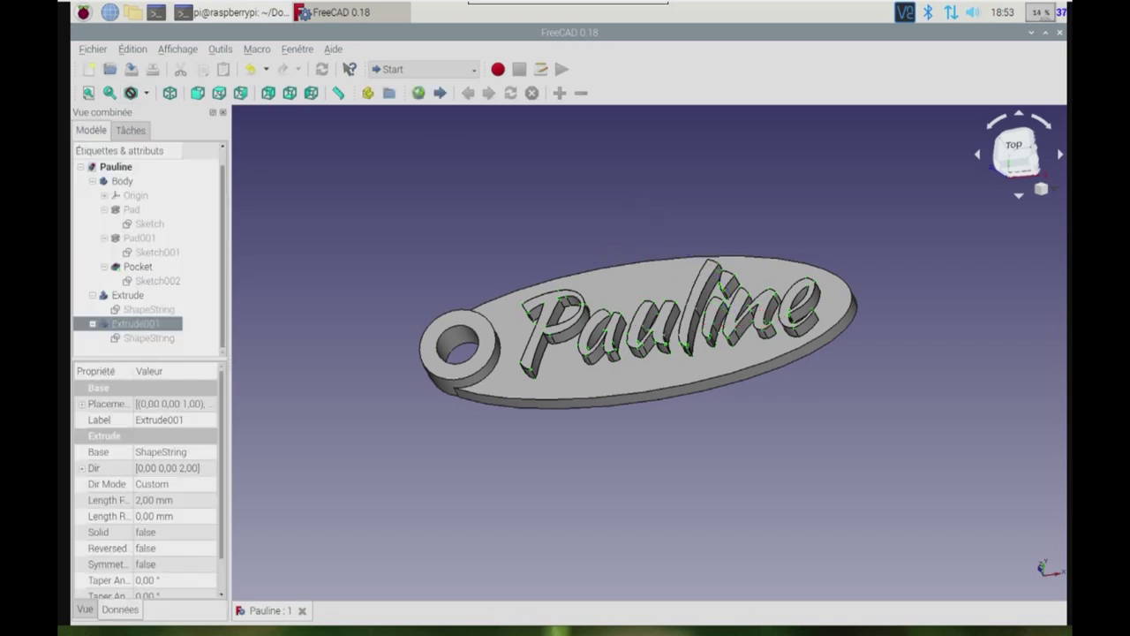
{"action": "key", "text": "ctrl+a"}
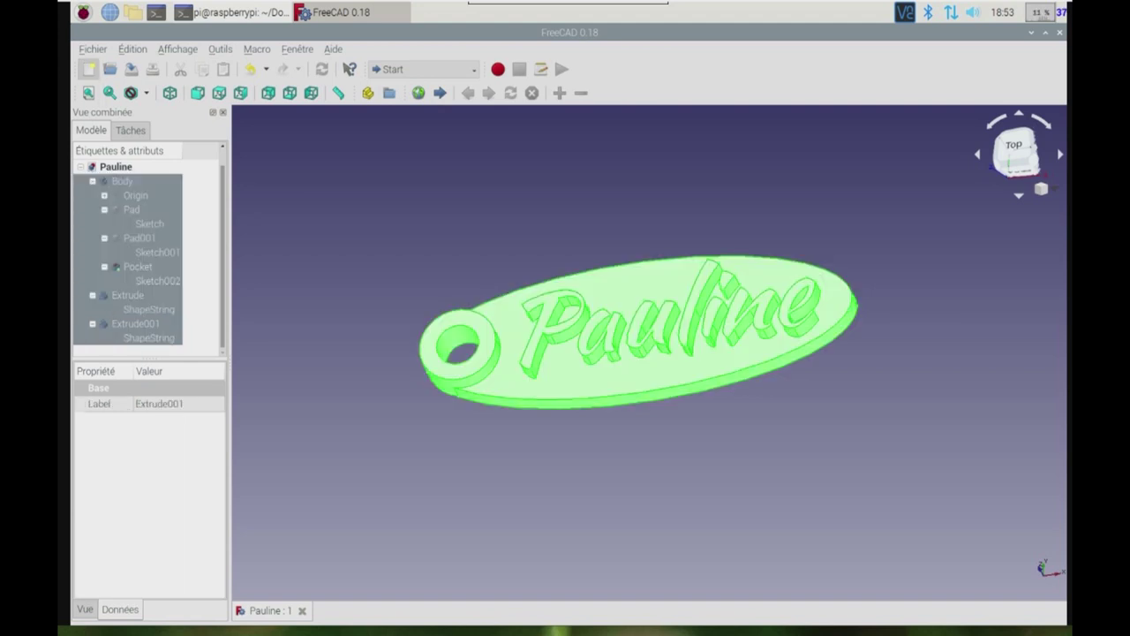
{"action": "left_click", "coordinate": [93, 48]}
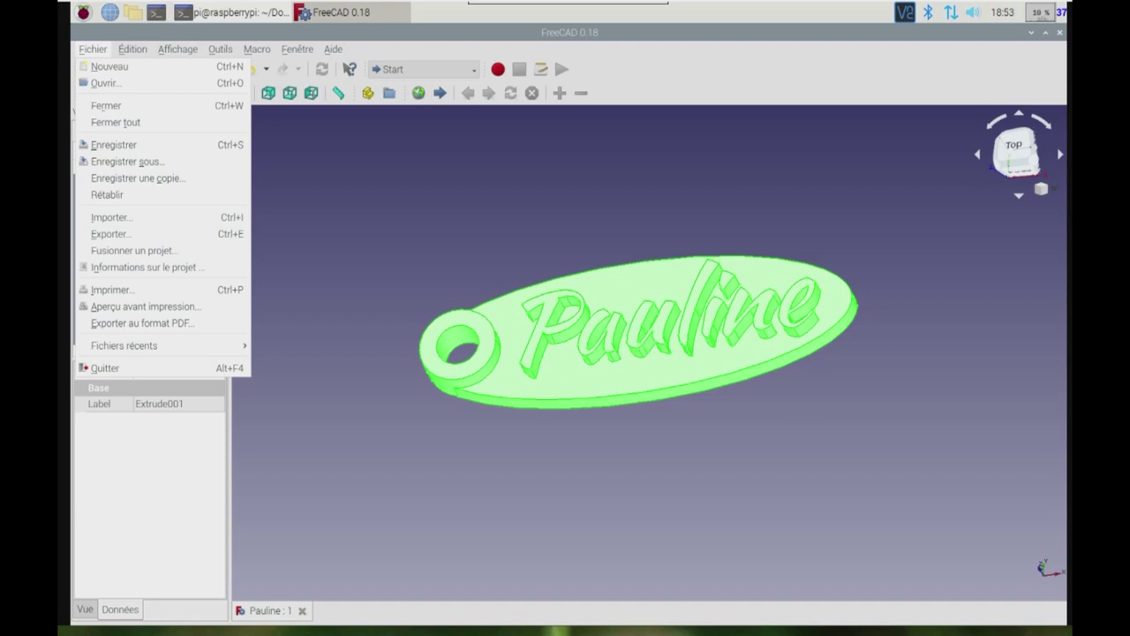
- Export the keychain as an STL Mesh named 'pauline' in Documents, then quit FreeCAD
{"action": "left_click", "coordinate": [109, 233]}
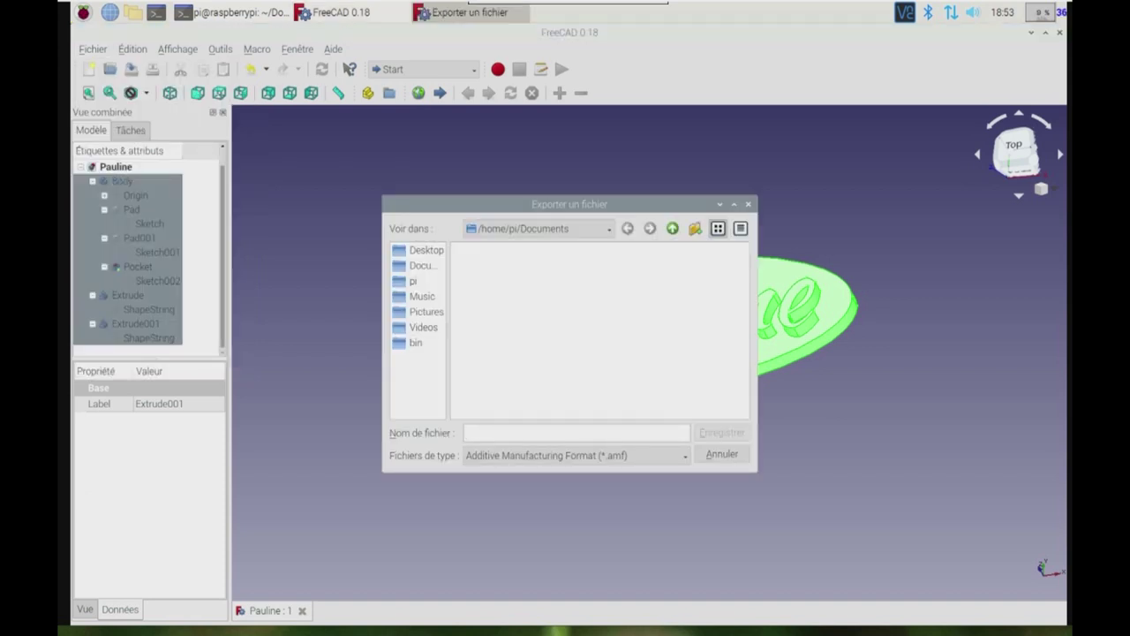
{"action": "left_click", "coordinate": [420, 265]}
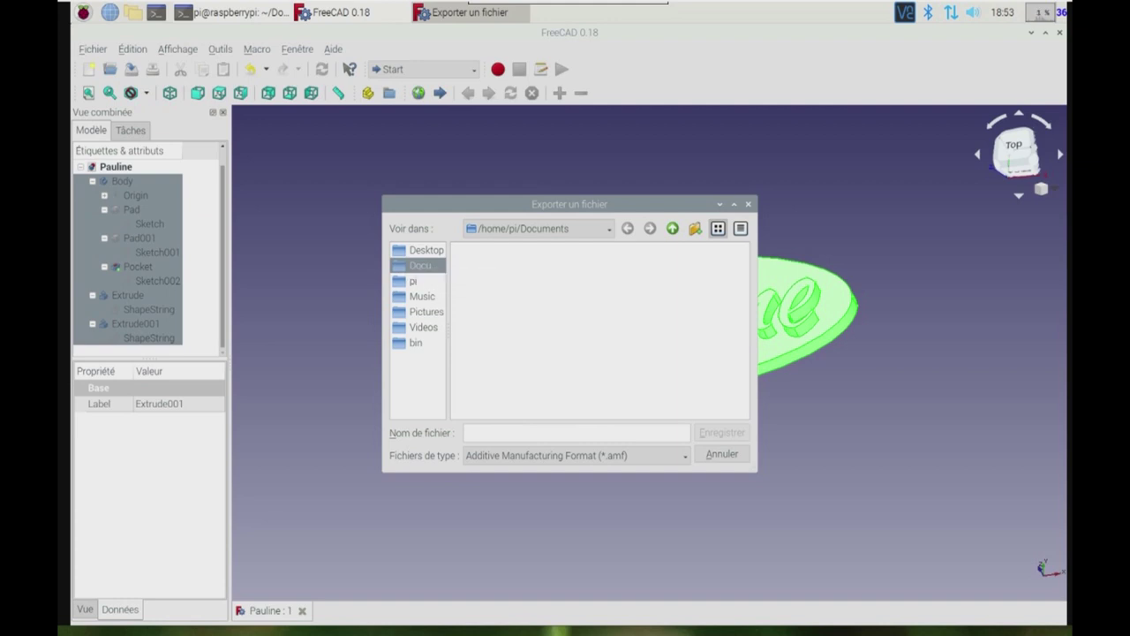
{"action": "left_click", "coordinate": [530, 433]}
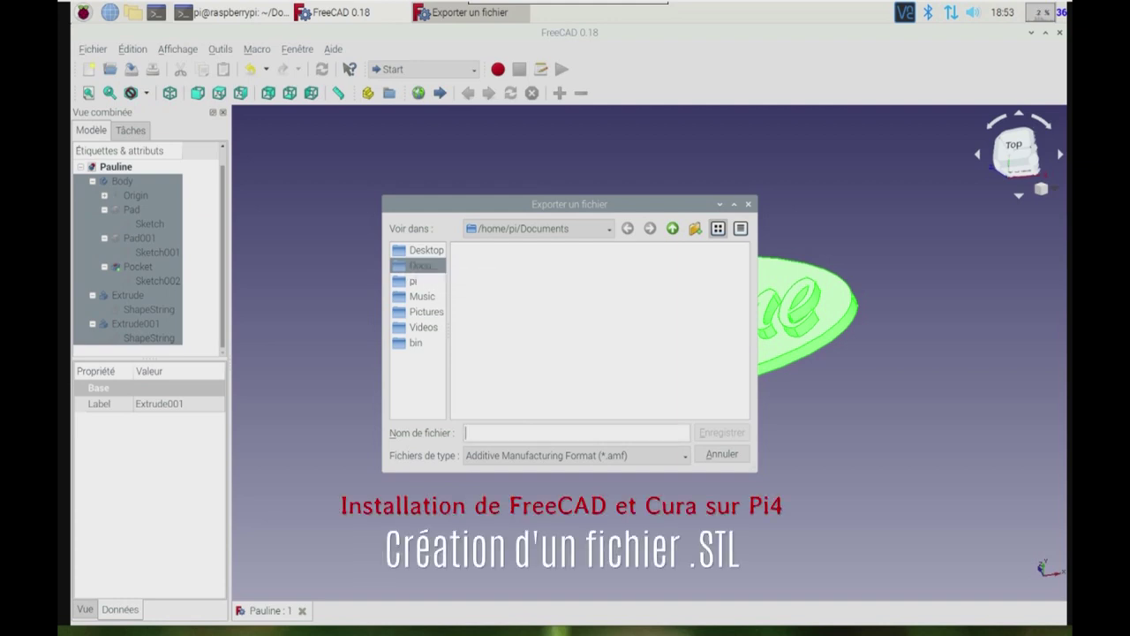
{"action": "type", "text": "pau"}
{"action": "type", "text": "lione"}
{"action": "type", "text": "=="}
{"action": "key", "text": "BackSpace"}
{"action": "key", "text": "BackSpace"}
{"action": "key", "text": "BackSpace"}
{"action": "key", "text": "BackSpace"}
{"action": "key", "text": "BackSpace"}
{"action": "key", "text": "BackSpace"}
{"action": "key", "text": "BackSpace"}
{"action": "key", "text": "BackSpace"}
{"action": "key", "text": "BackSpace"}
{"action": "key", "text": "BackSpace"}
{"action": "type", "text": "pauli"}
{"action": "type", "text": "ne"}
{"action": "left_click", "coordinate": [574, 454]}
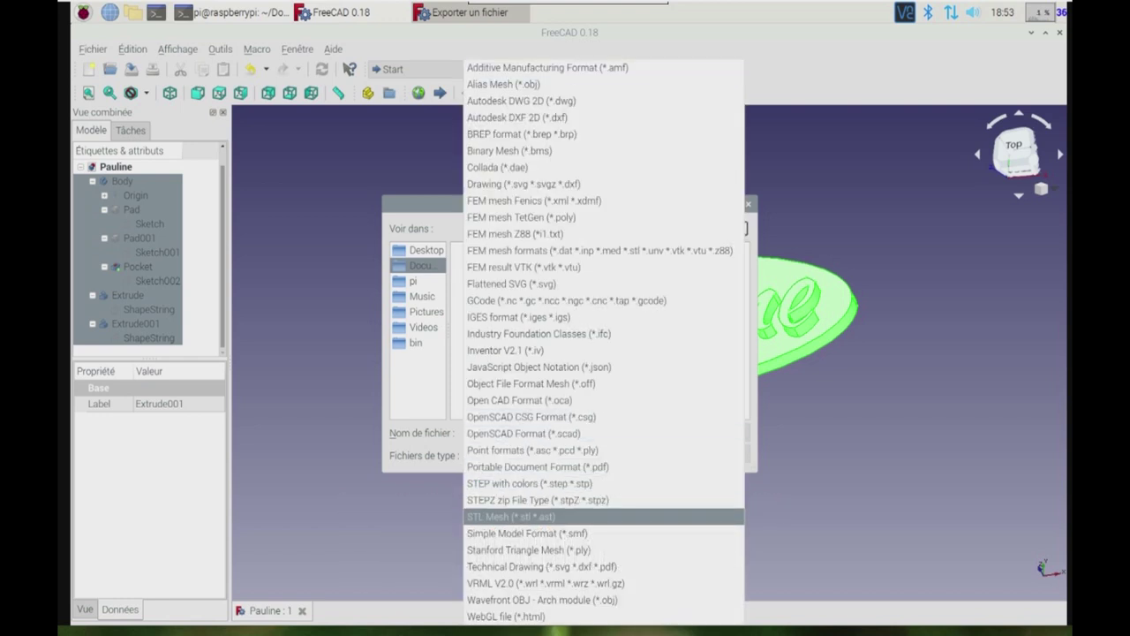
{"action": "key", "text": "Return"}
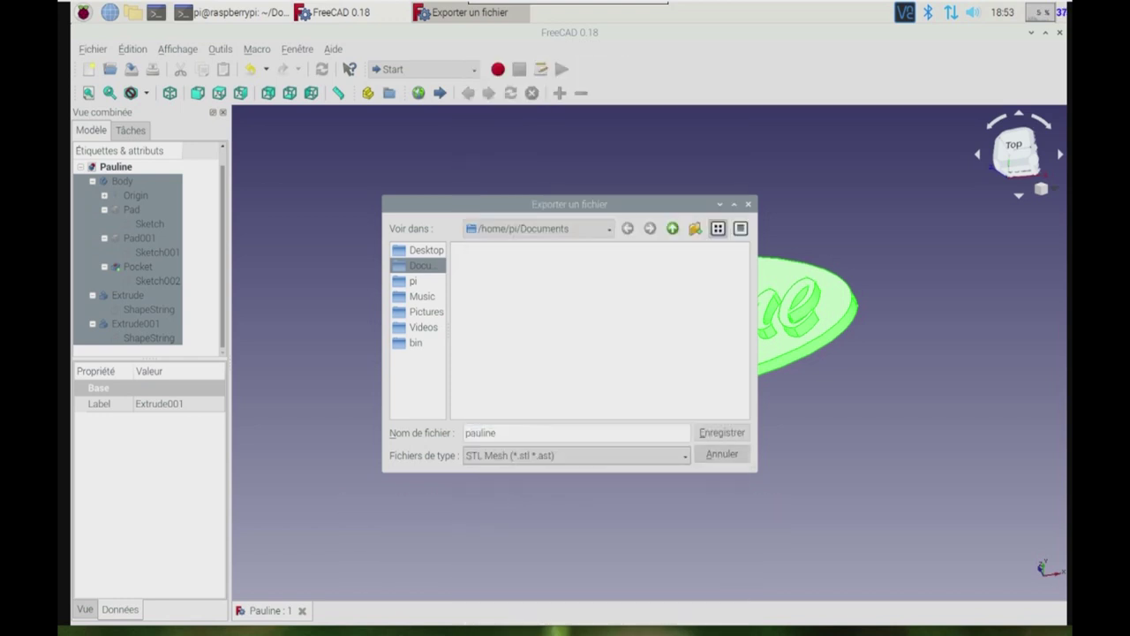
{"action": "key", "text": "Return"}
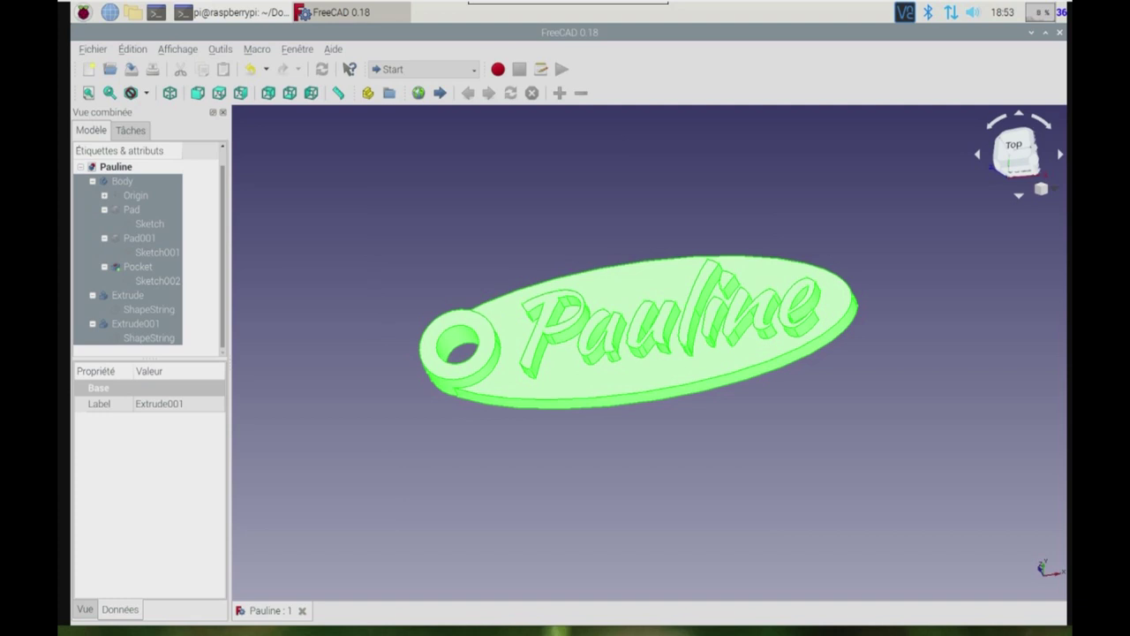
{"action": "key", "text": "ctrl+q"}
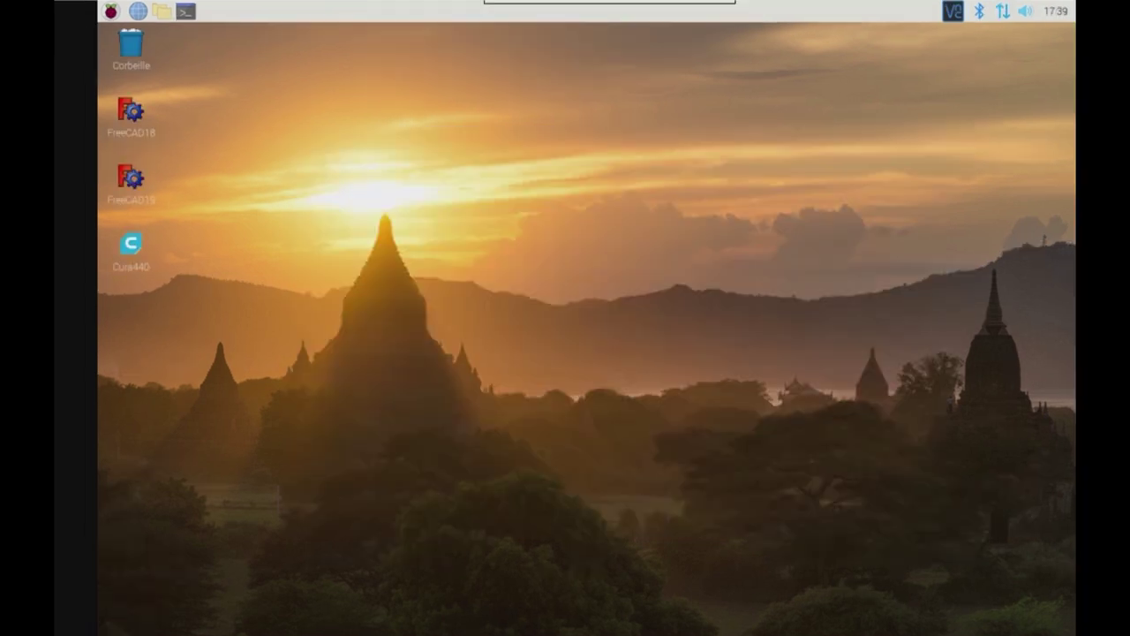
- Launch Ultimaker Cura from the Cura440 desktop shortcut, running the launcher script
{"action": "double_click", "coordinate": [130, 246]}
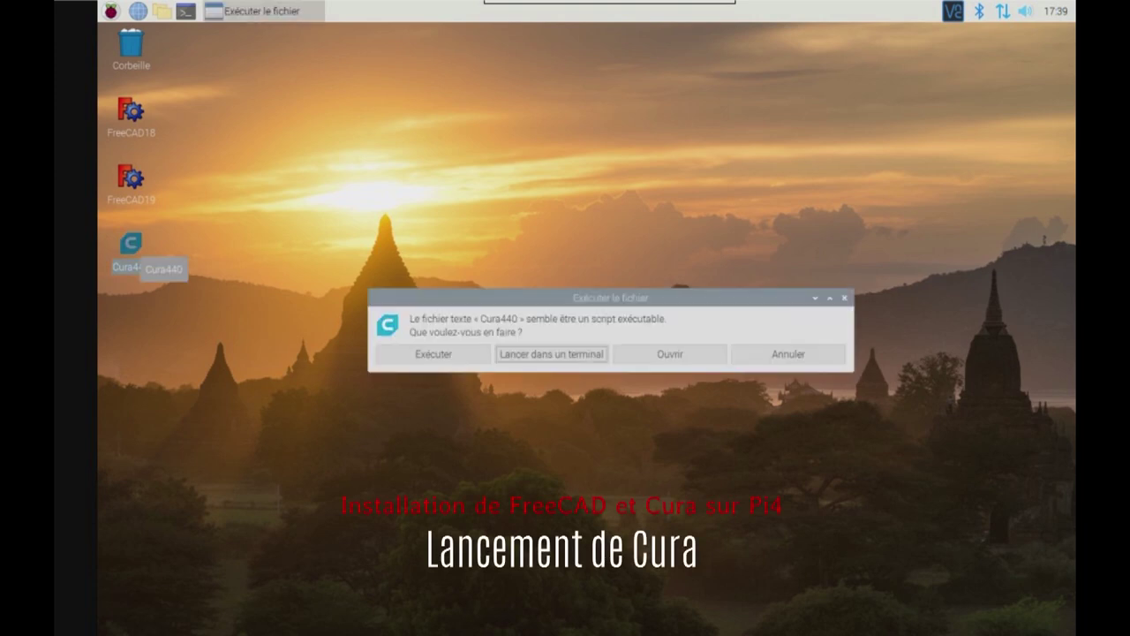
{"action": "key", "text": "Left"}
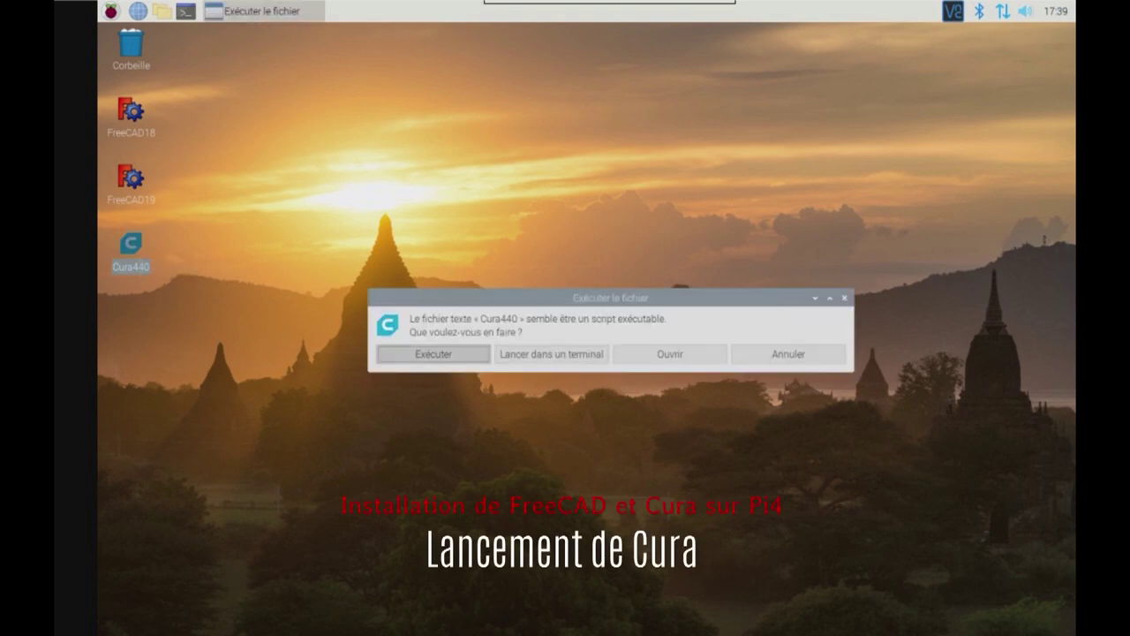
{"action": "key", "text": "Return"}
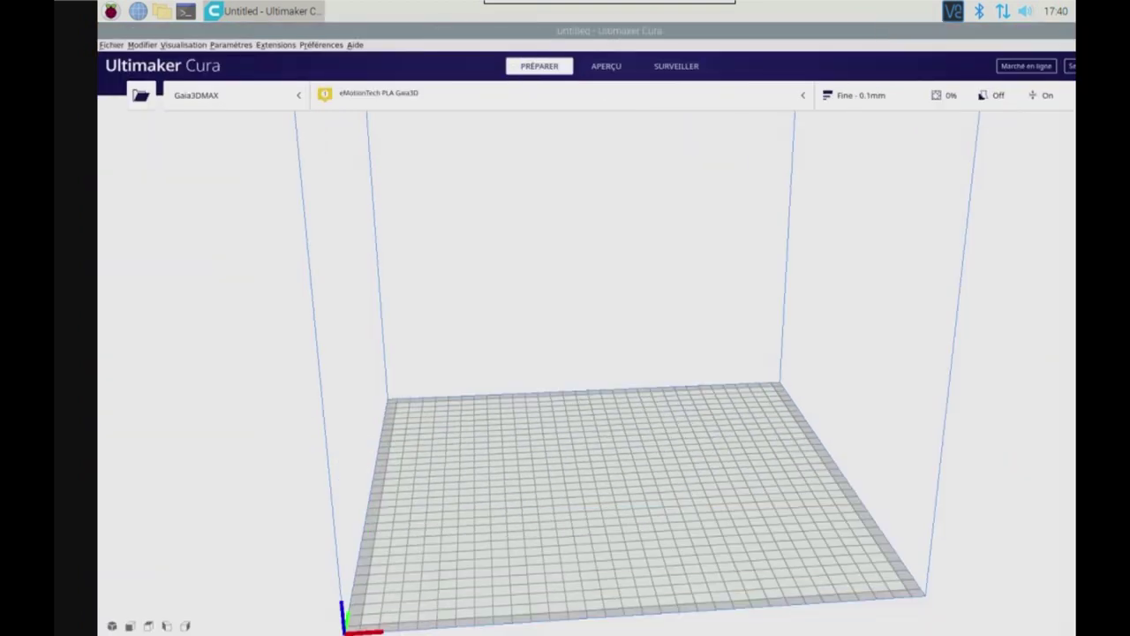
- Load Documents/pauline.stl onto the build plate and slice it (Fine 0.1mm, 17 minutes, 2 g)
{"action": "key", "text": "alt+f"}
{"action": "key", "text": "Down"}
{"action": "key", "text": "Down"}
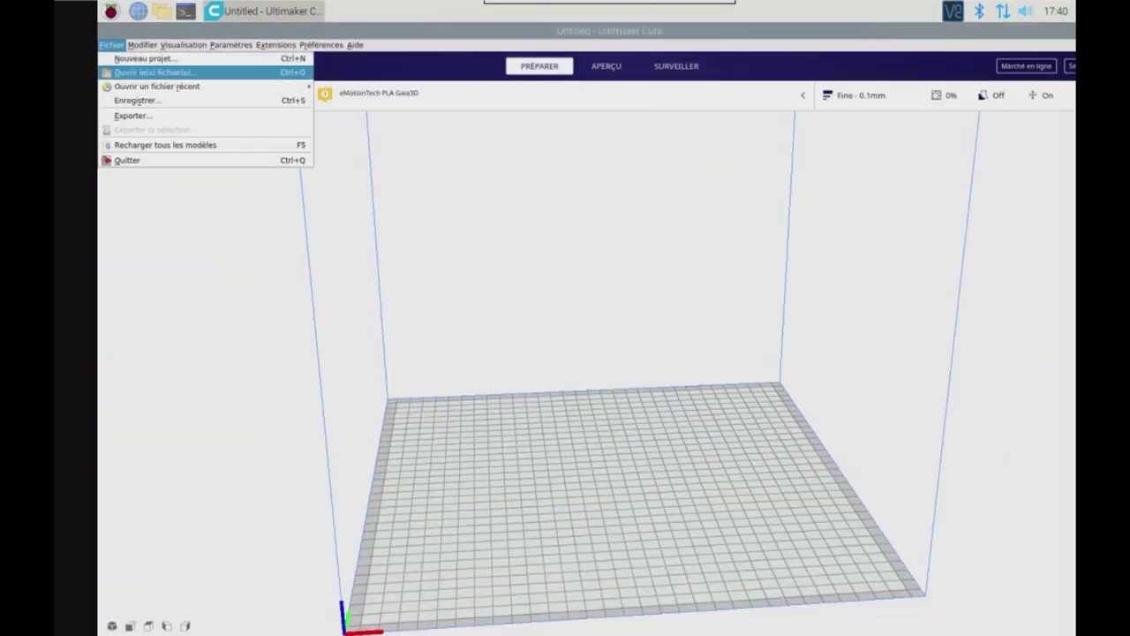
{"action": "key", "text": "Return"}
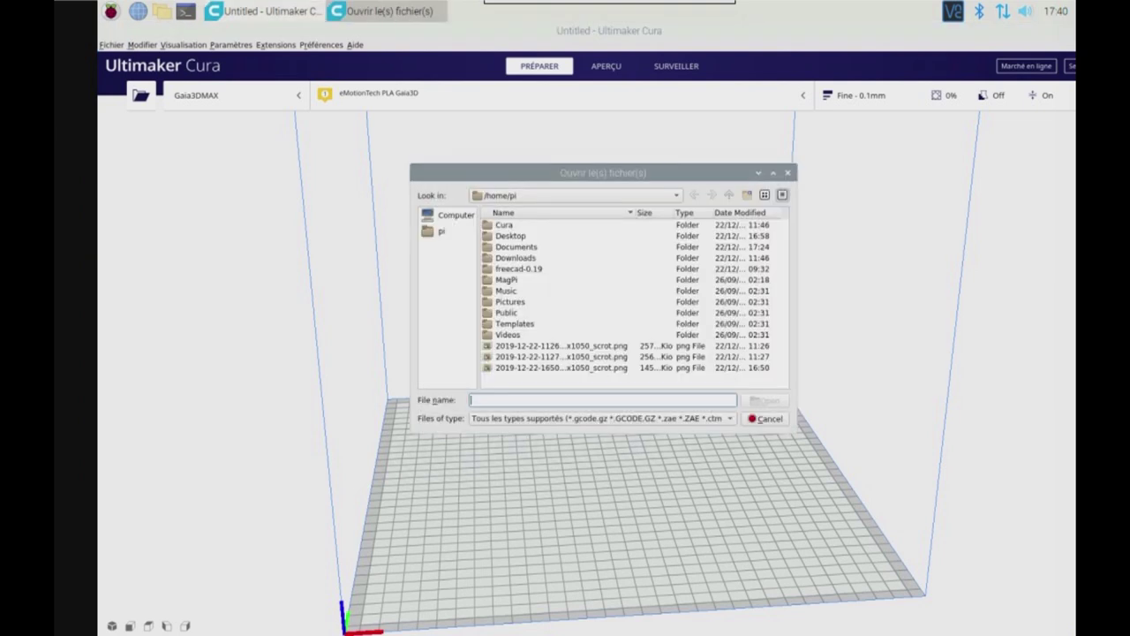
{"action": "left_click", "coordinate": [515, 246]}
{"action": "key", "text": "Return"}
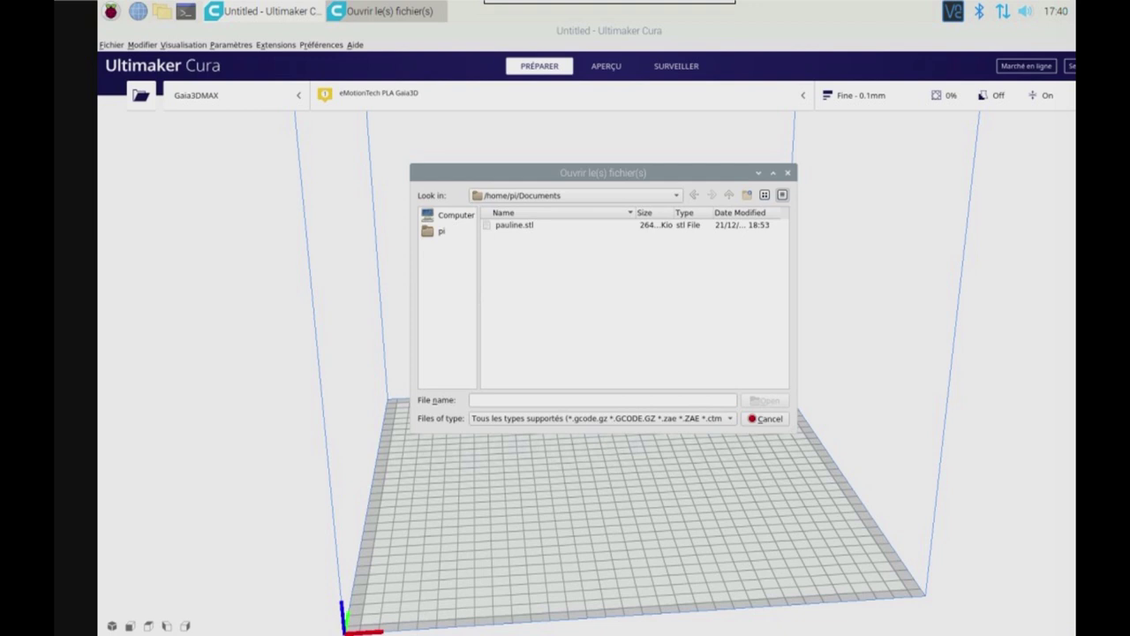
{"action": "left_click", "coordinate": [514, 224]}
{"action": "key", "text": "Return"}
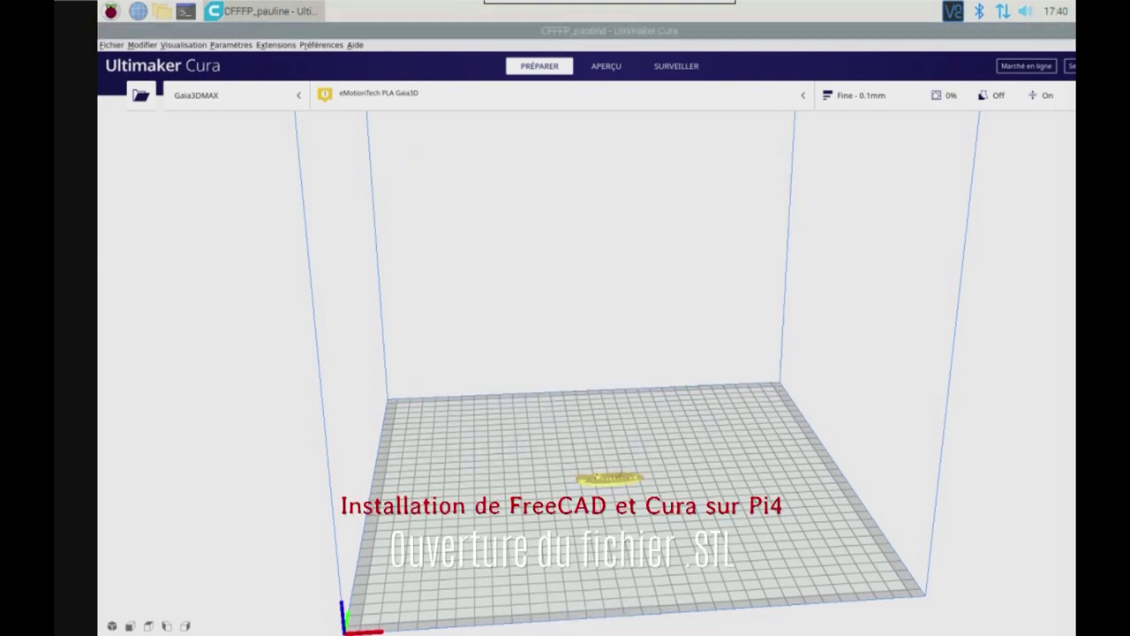
{"action": "scroll", "coordinate": [609, 398], "scroll_direction": "up", "scroll_amount": 3}
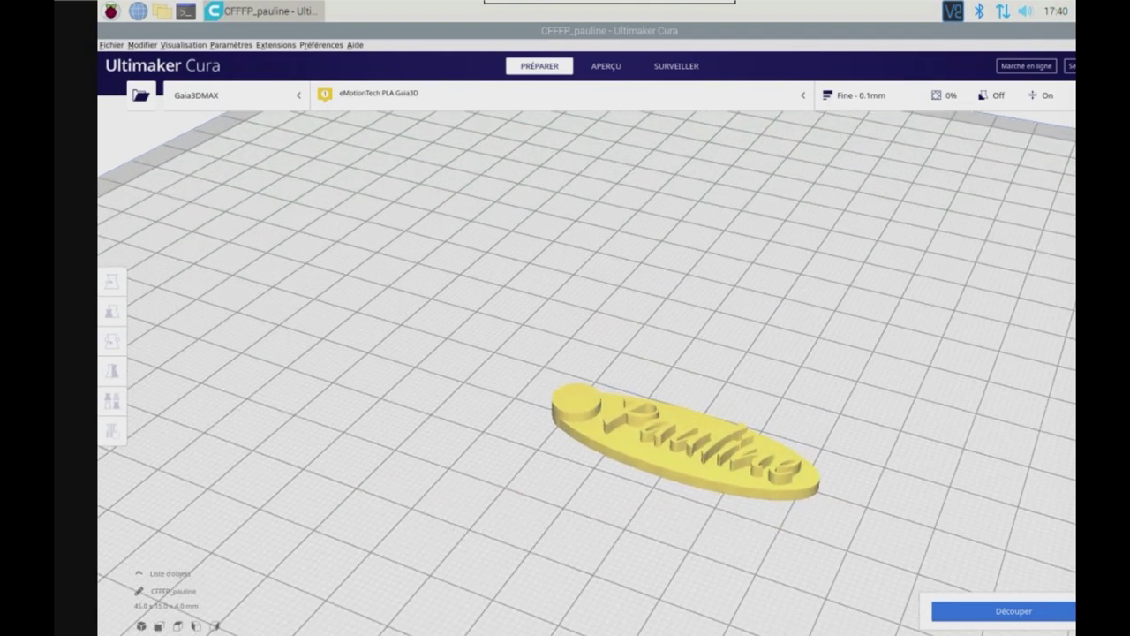
{"action": "key", "text": "ctrl+p"}
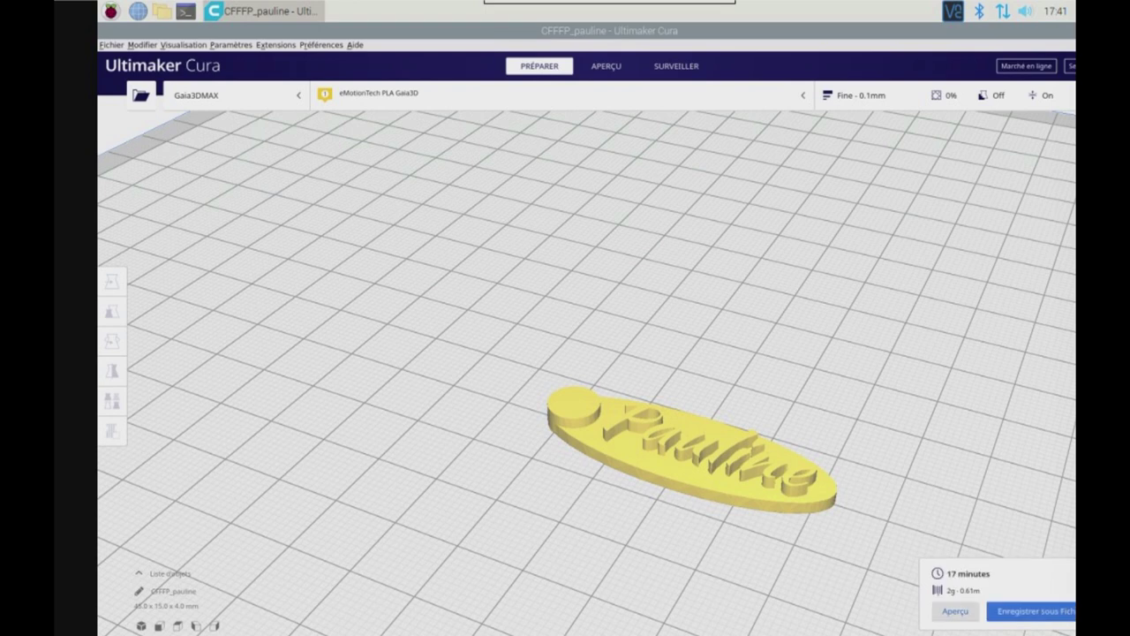
- Preview the sliced layers, stepping down and back up to the Pauline lettering, zoomed and centred
{"action": "left_click", "coordinate": [955, 610]}
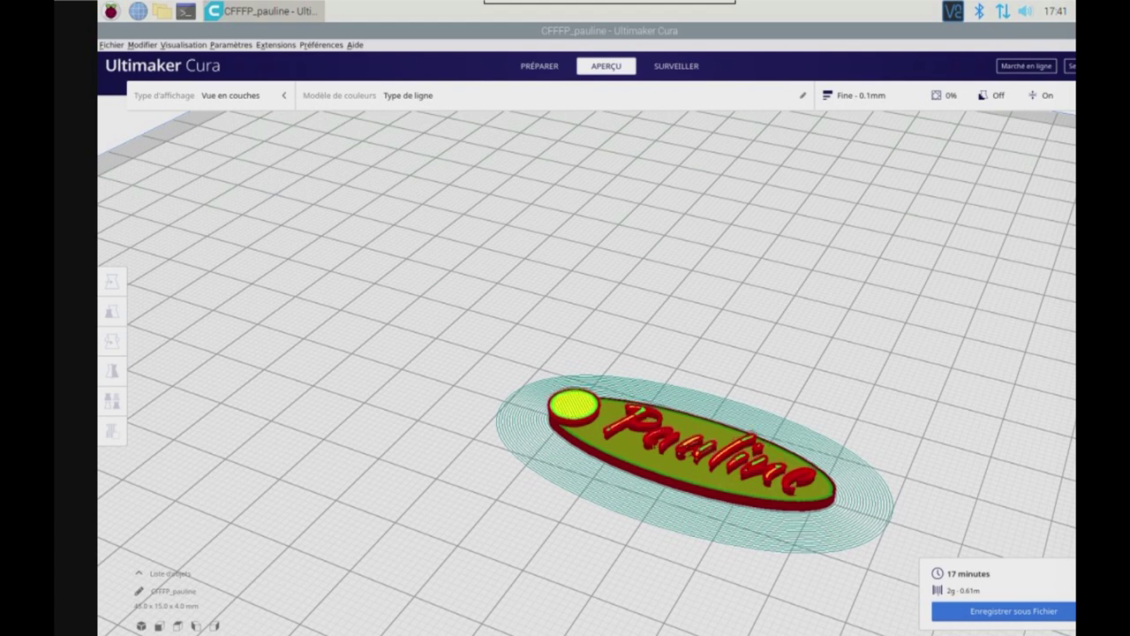
{"action": "key", "text": "Down"}
{"action": "key", "text": "Down"}
{"action": "key", "text": "Down"}
{"action": "key", "text": "Down"}
{"action": "key", "text": "Down"}
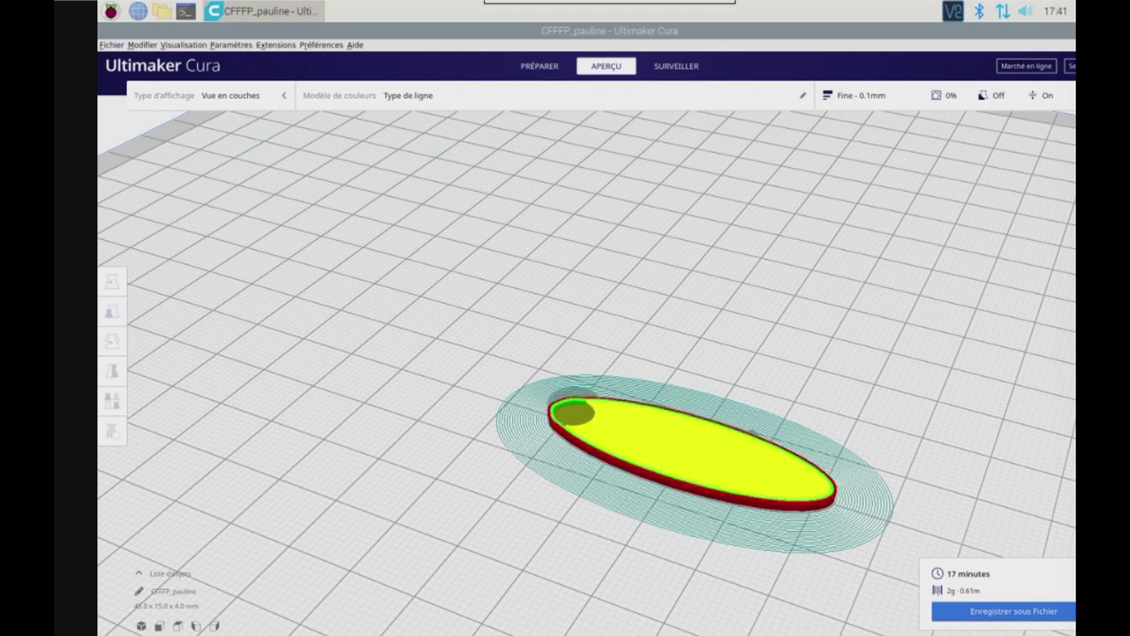
{"action": "key", "text": "Down"}
{"action": "key", "text": "Up"}
{"action": "key", "text": "Up"}
{"action": "key", "text": "Up"}
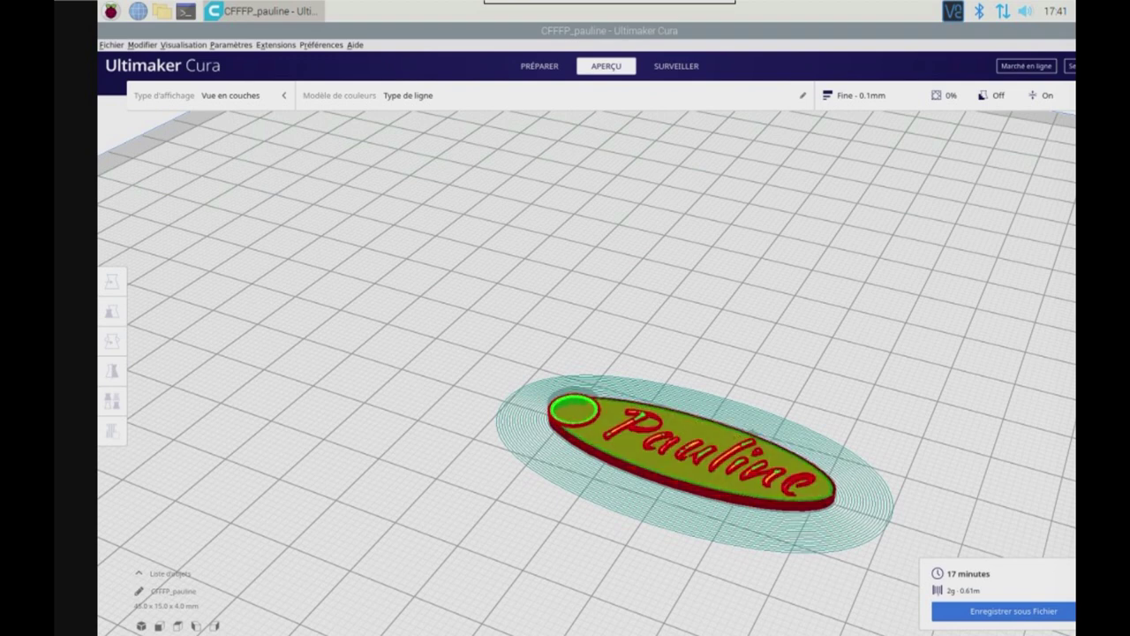
{"action": "key", "text": "Up"}
{"action": "scroll", "coordinate": [689, 460], "scroll_direction": "up", "scroll_amount": 2}
{"action": "scroll", "coordinate": [689, 460], "scroll_direction": "up", "scroll_amount": 2}
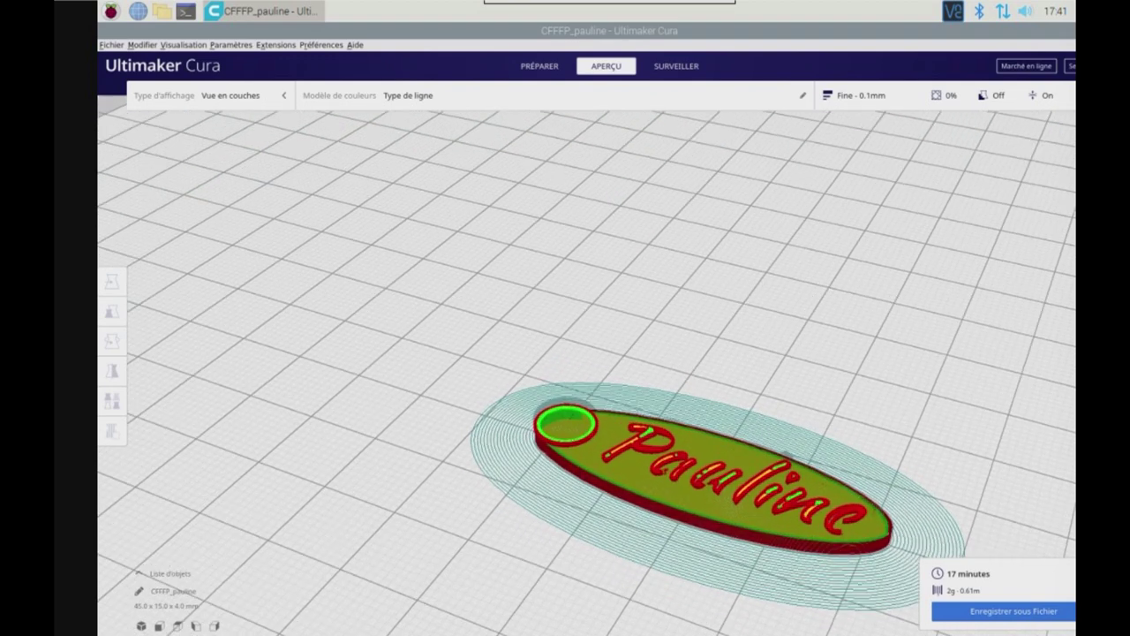
{"action": "mouse_move", "coordinate": [715, 477]}
{"action": "middle_mouse_down"}
{"action": "mouse_move", "coordinate": [577, 229]}
{"action": "mouse_move", "coordinate": [614, 53]}
{"action": "mouse_move", "coordinate": [512, 168]}
{"action": "mouse_move", "coordinate": [542, 214]}
{"action": "mouse_move", "coordinate": [561, 340]}
{"action": "middle_mouse_up"}
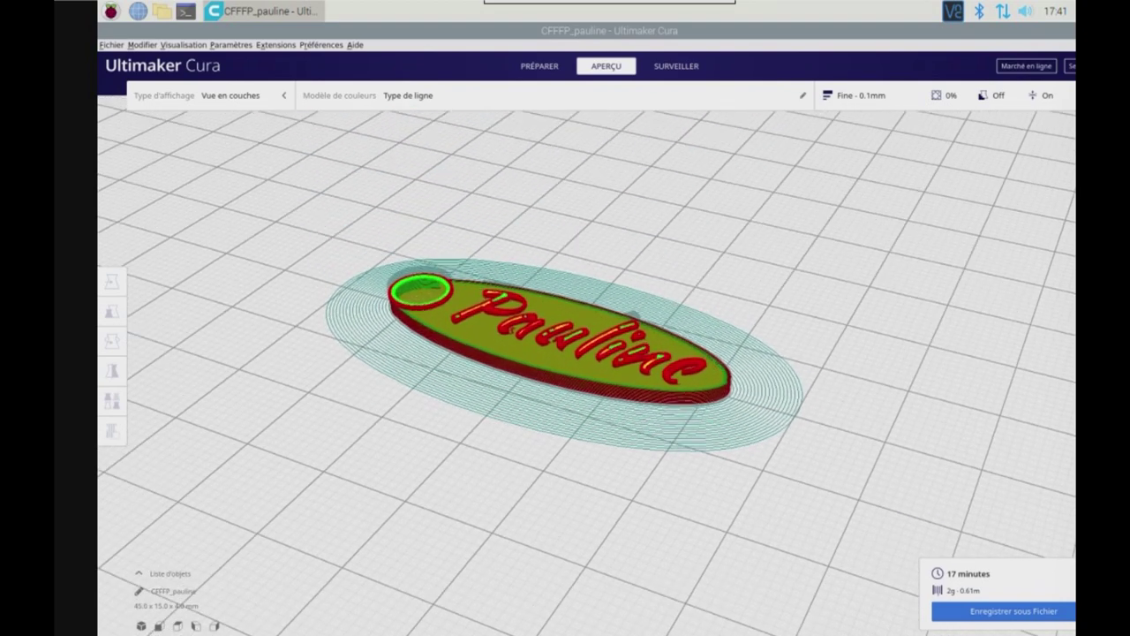
{"action": "scroll", "coordinate": [635, 312], "scroll_direction": "up", "scroll_amount": 1}
{"action": "scroll", "coordinate": [638, 313], "scroll_direction": "up", "scroll_amount": 1}
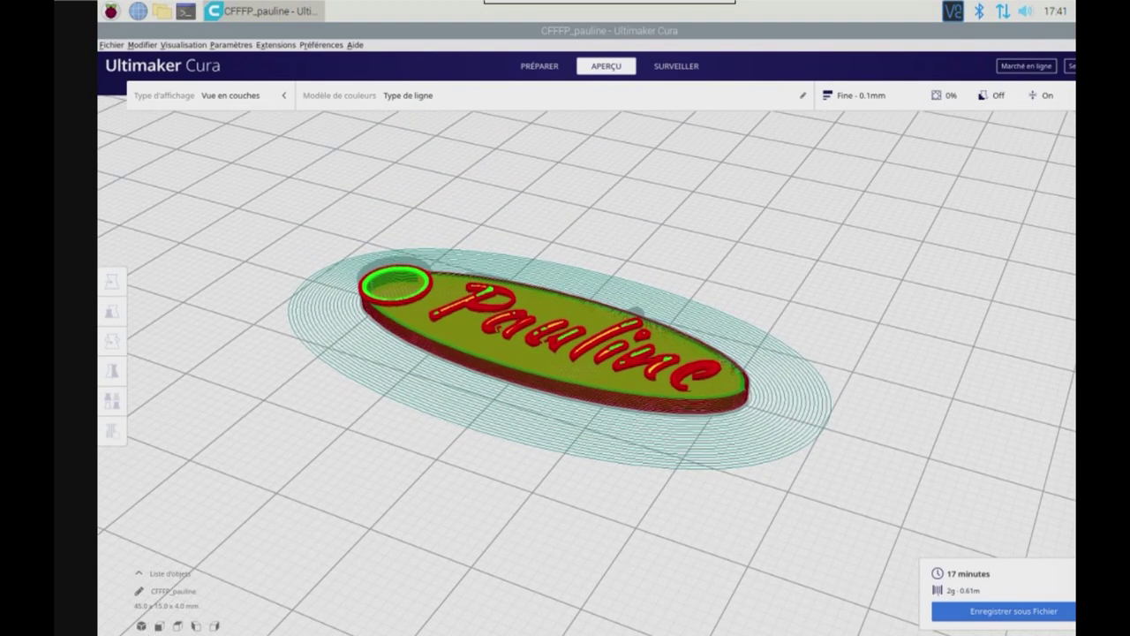
{"action": "key", "text": "alt+f"}
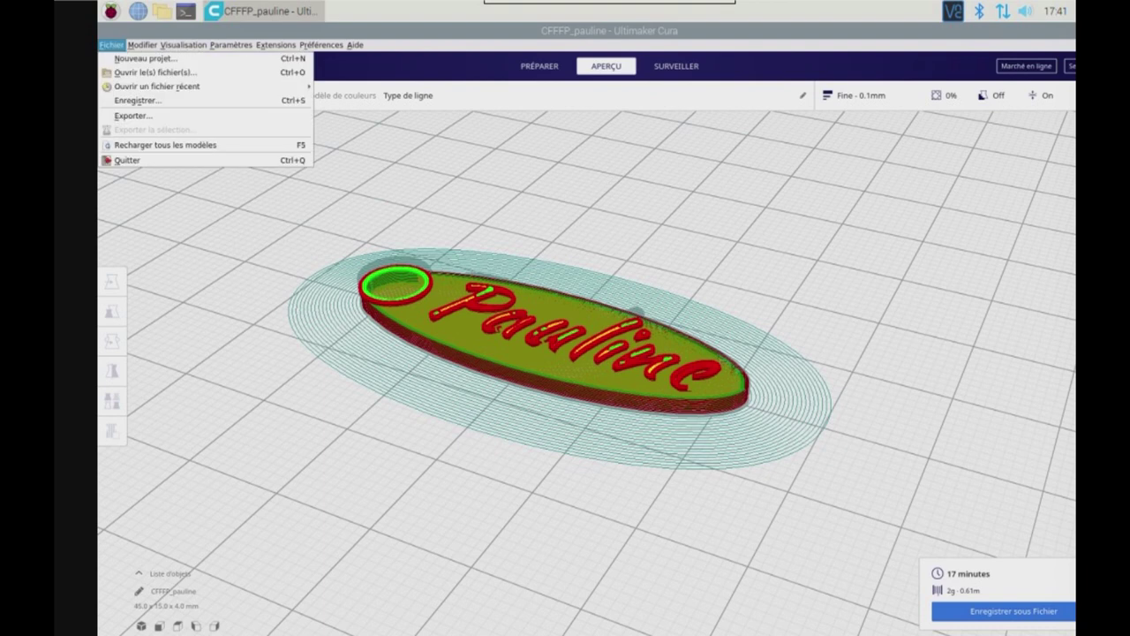
{"action": "key", "text": "Escape"}
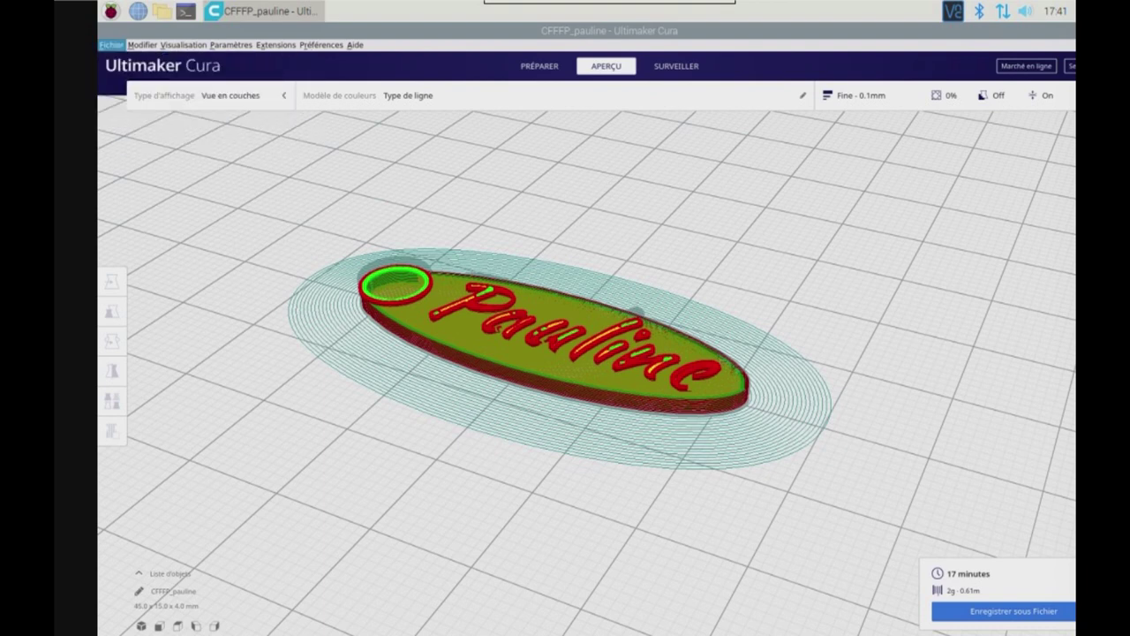
- Save the sliced print as CFFFP_pauline.gcode in Documents and quit Cura
{"action": "left_click", "coordinate": [1003, 610]}
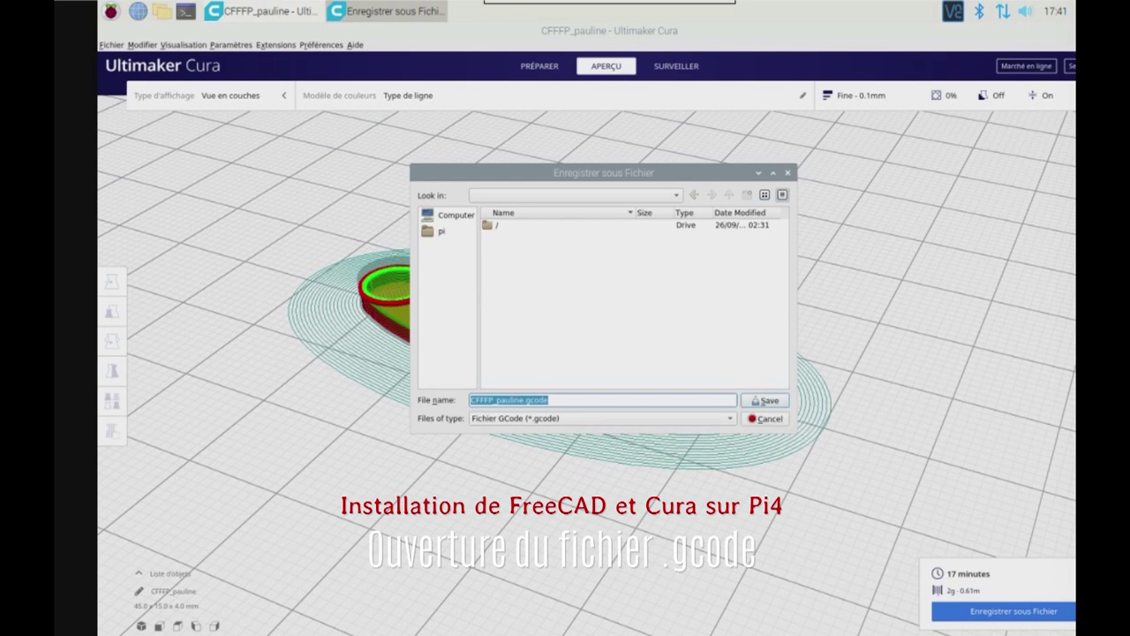
{"action": "key", "text": "Return"}
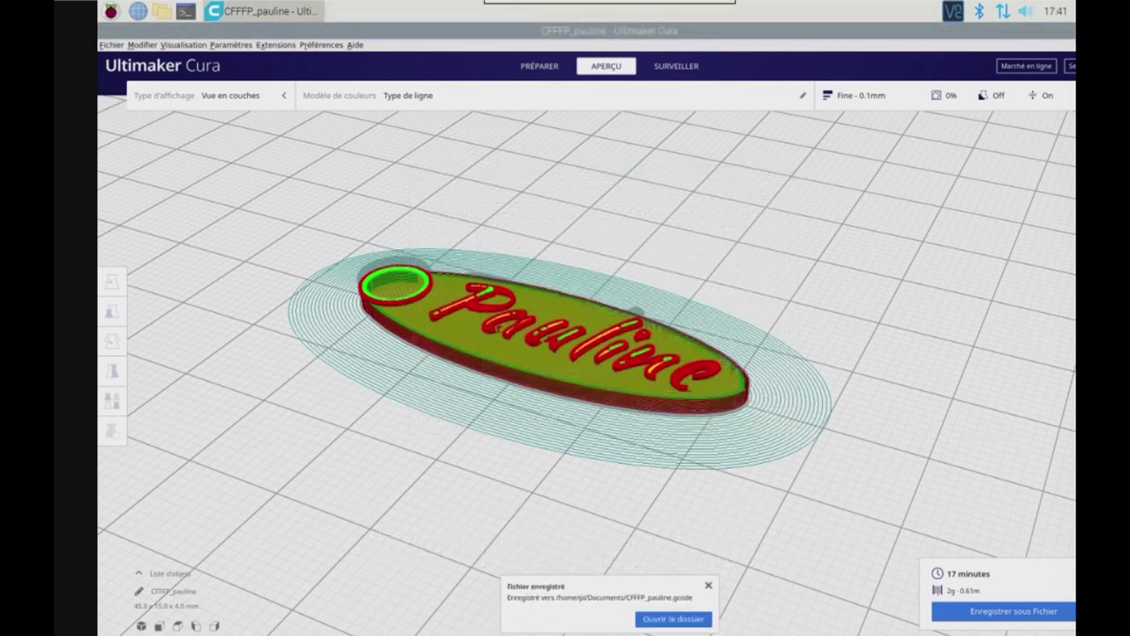
{"action": "key", "text": "alt+F4"}
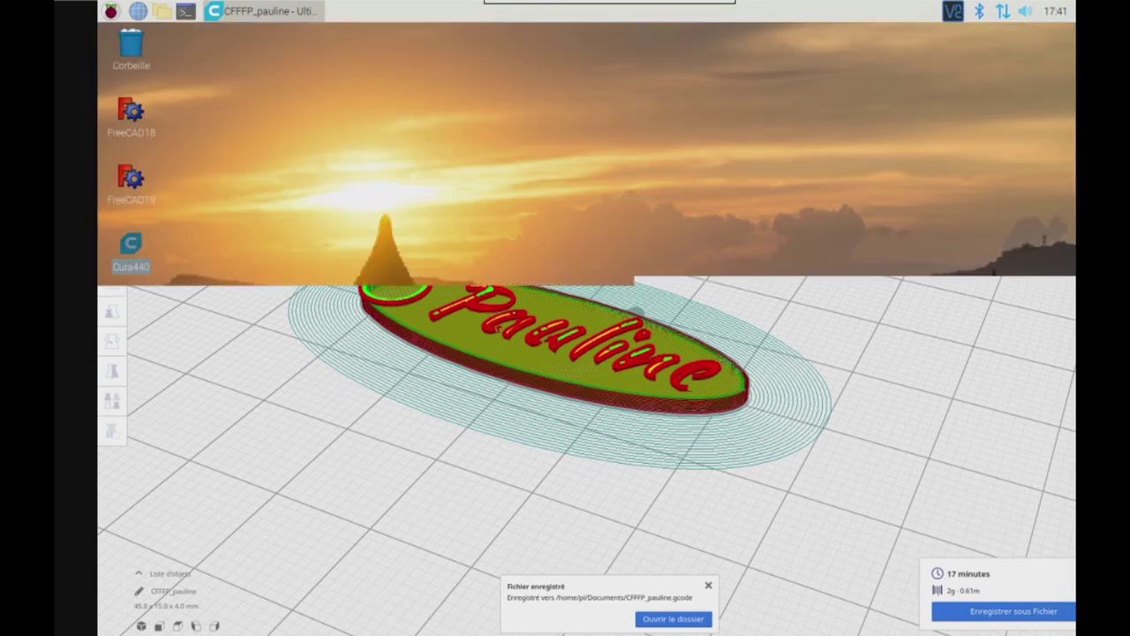